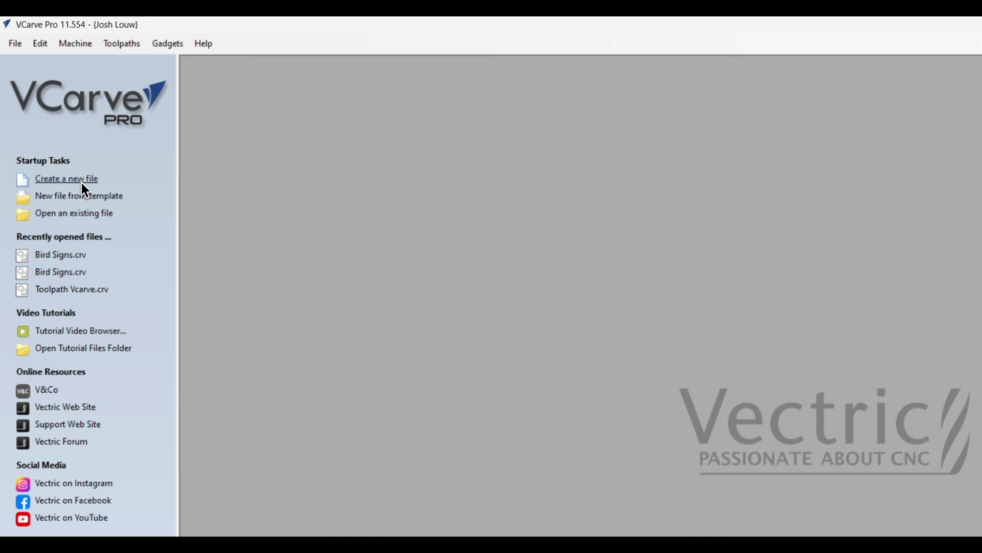
Step: Create a new single-sided job 1200 x 810 x 18 mm, zeroed on the material surface with a centred XY datum
left_click(82, 183)
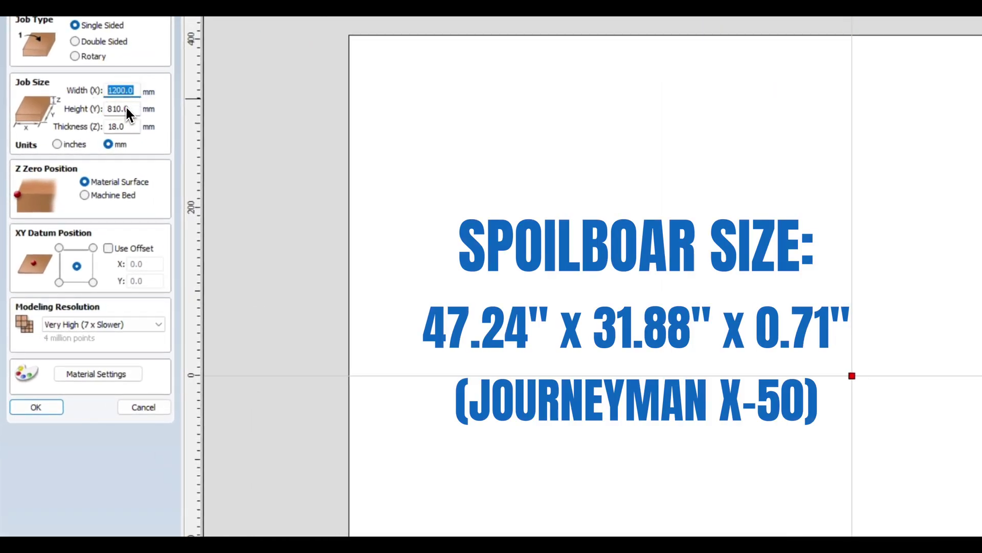
left_click_drag(118, 109, 101, 127)
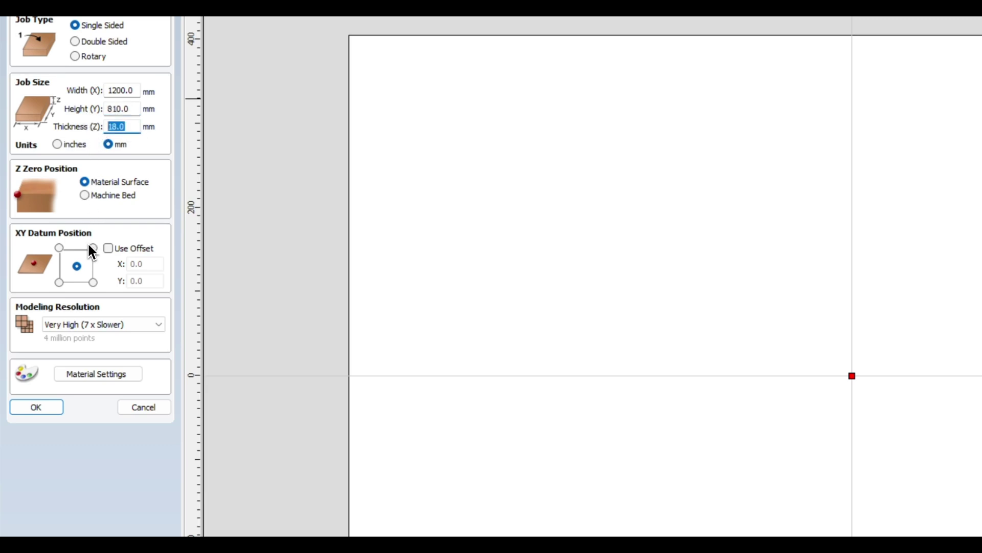
left_click(78, 266)
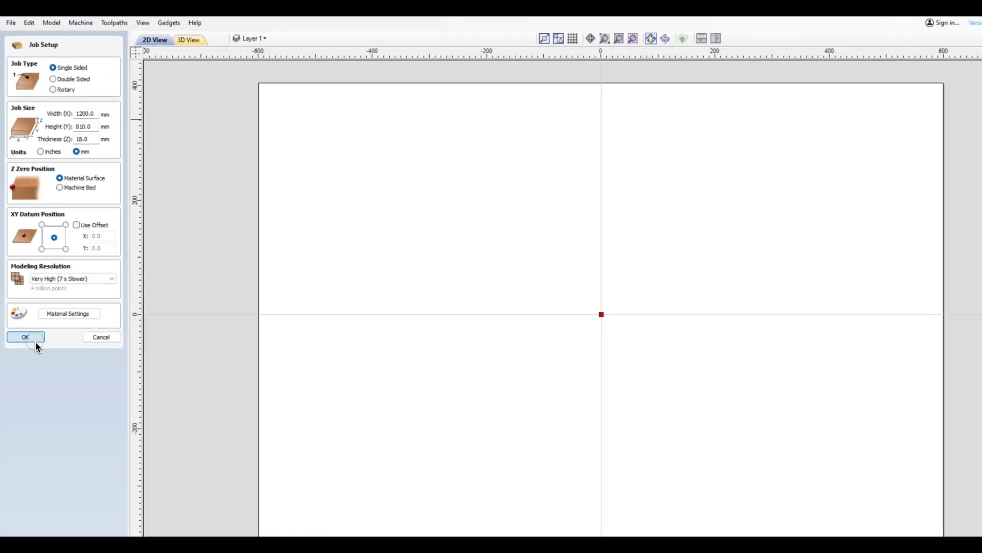
left_click(35, 342)
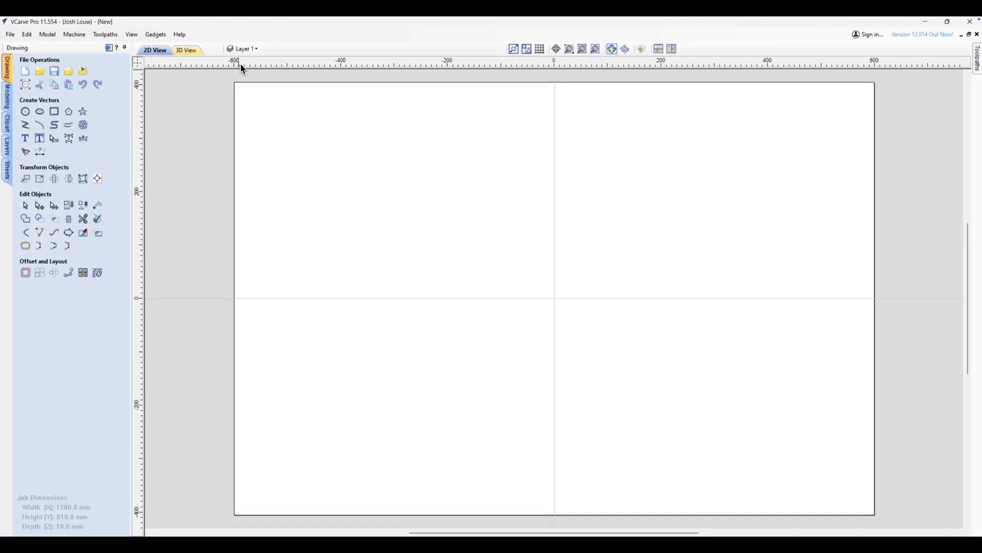
Step: Rename the default layer Layer 1 as Surfacing
left_click(244, 49)
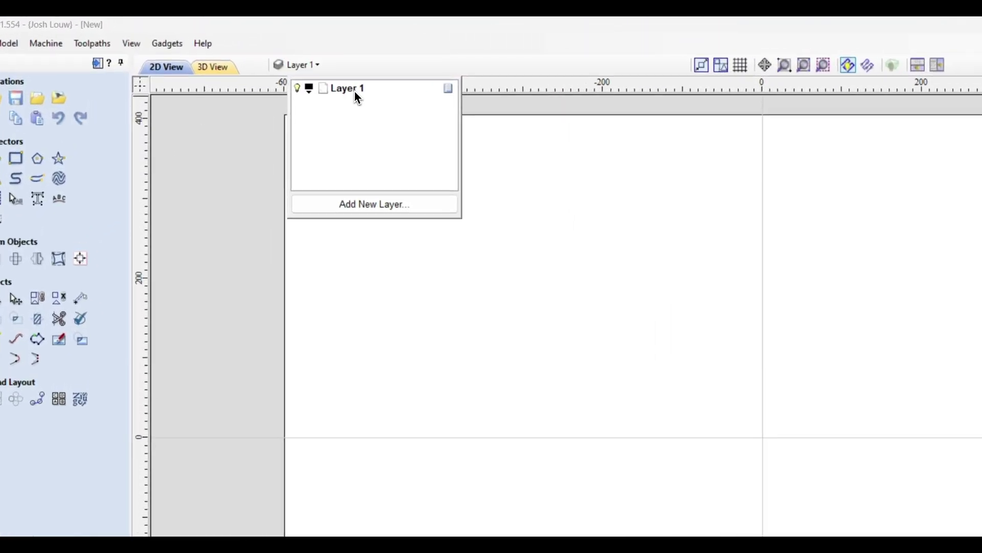
double_click(356, 92)
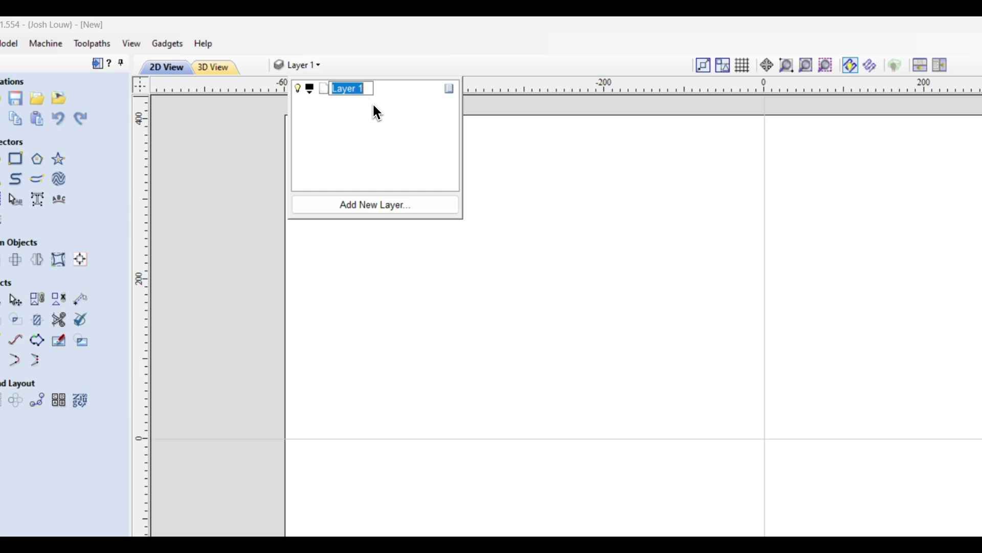
type("Surfacing")
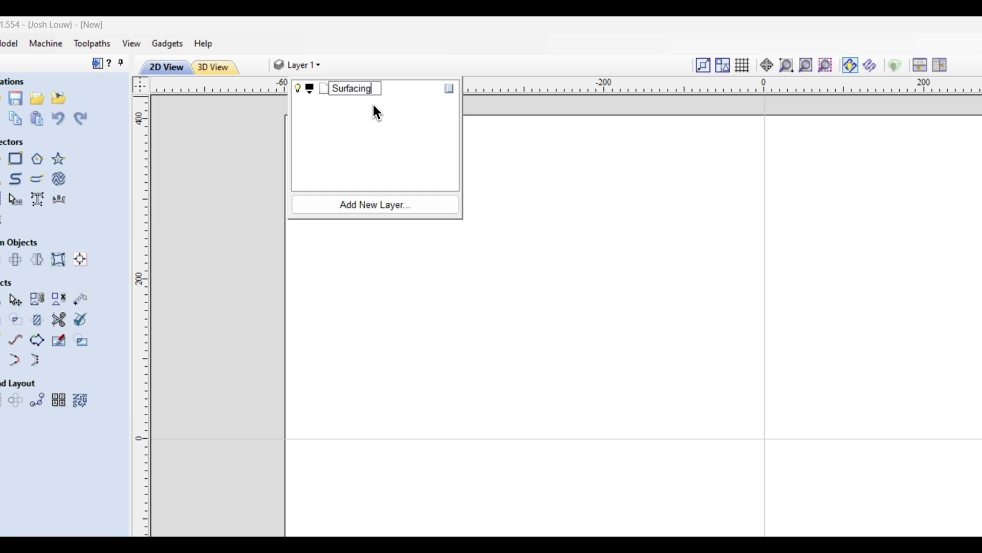
key("Return")
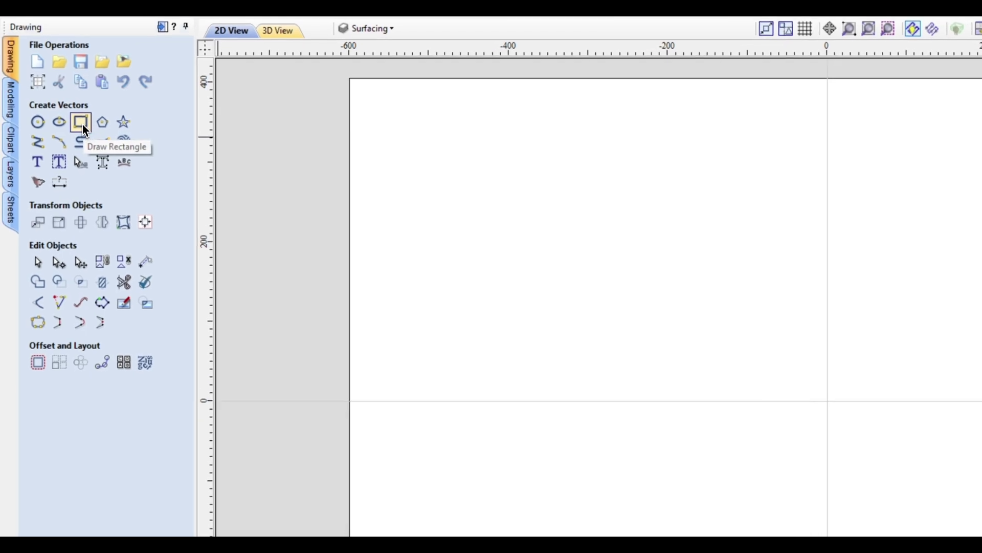
Step: Draw a square-cornered rectangle 1212.7 mm wide and 822.7 mm high, anchored by its centre at X 0, Y 0
left_click(80, 123)
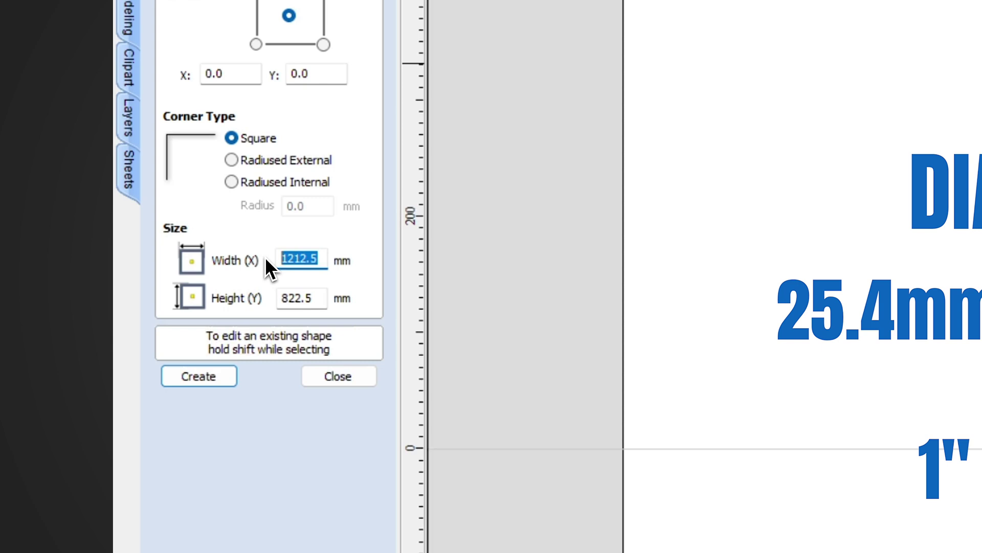
type("x+")
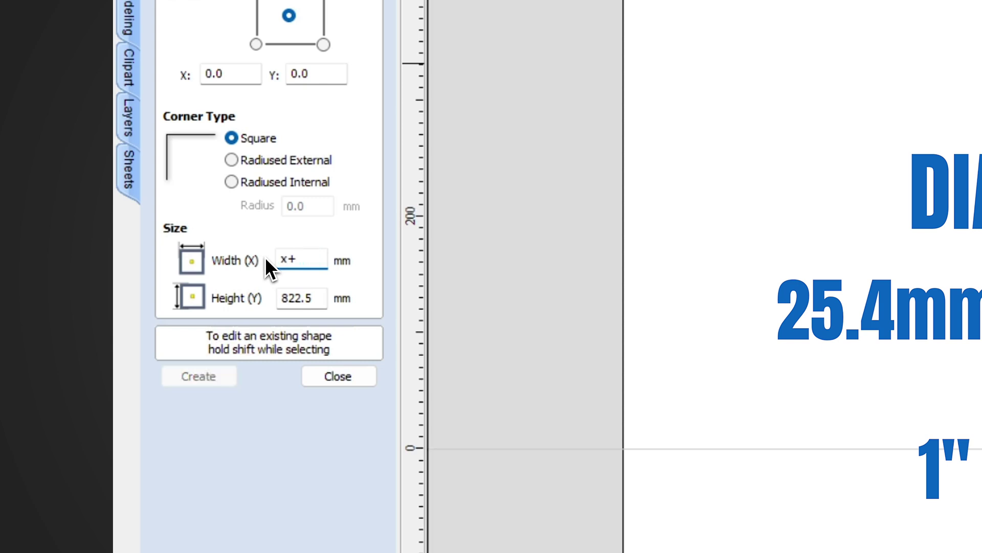
type("12.7=")
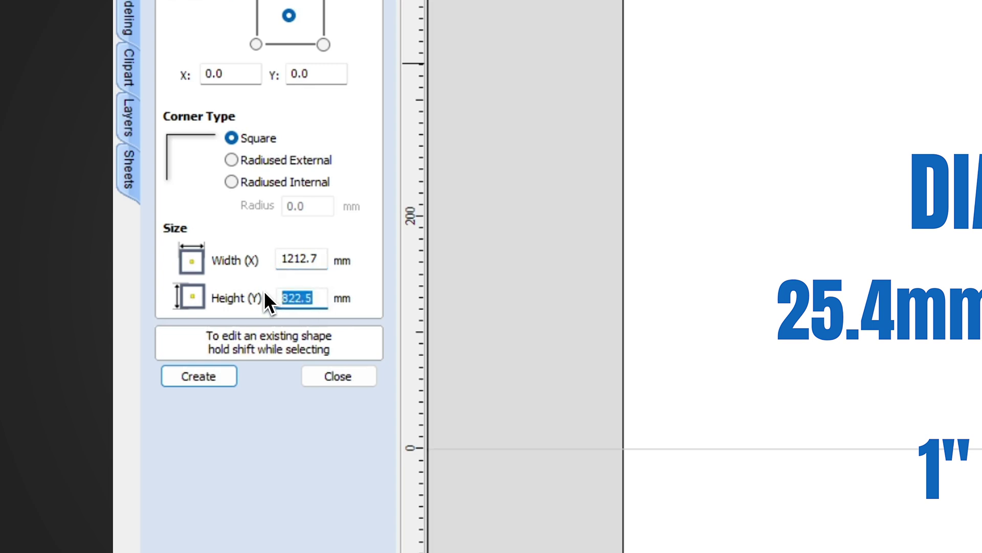
type("y")
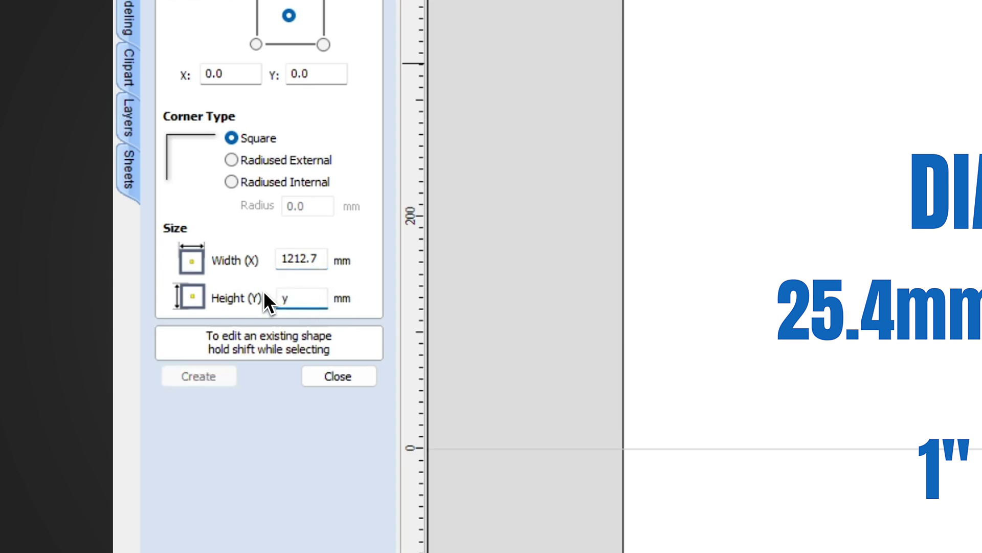
type("+0.2=")
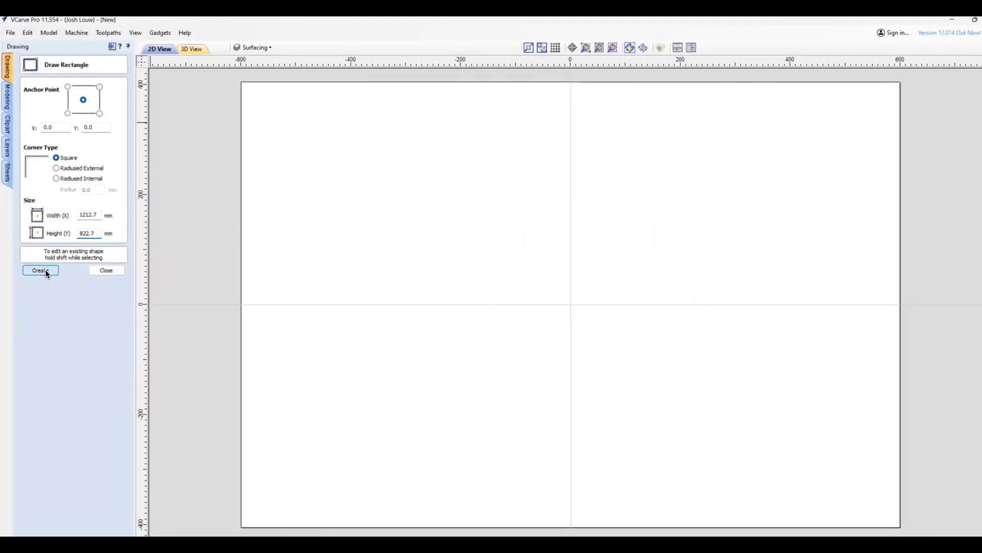
left_click(161, 371)
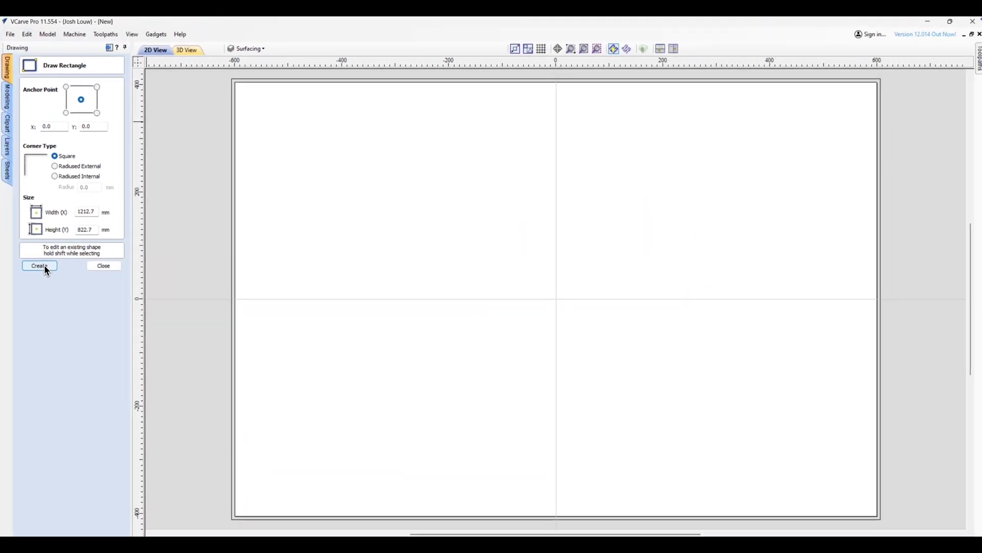
left_click(97, 267)
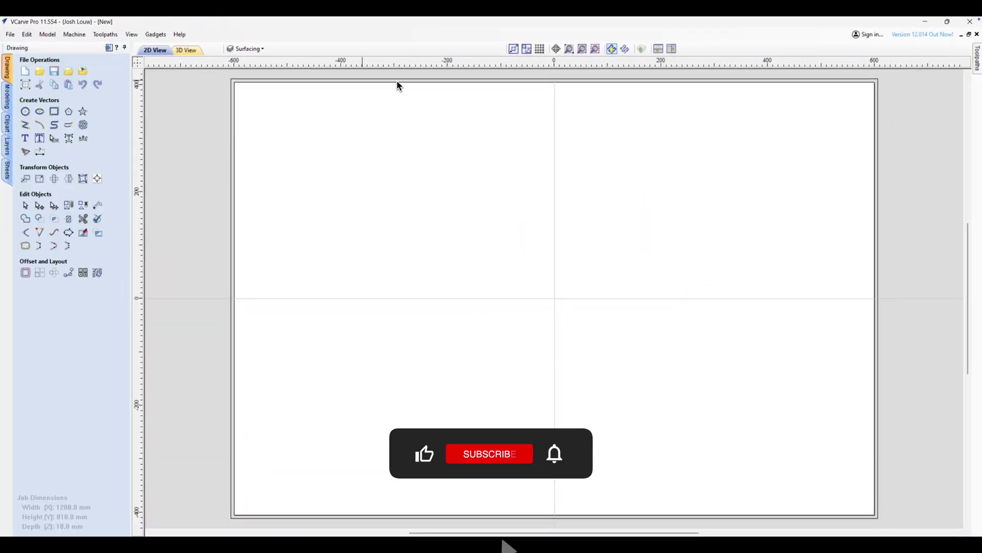
Step: Align the rectangle to the centre of the material
left_click(232, 166)
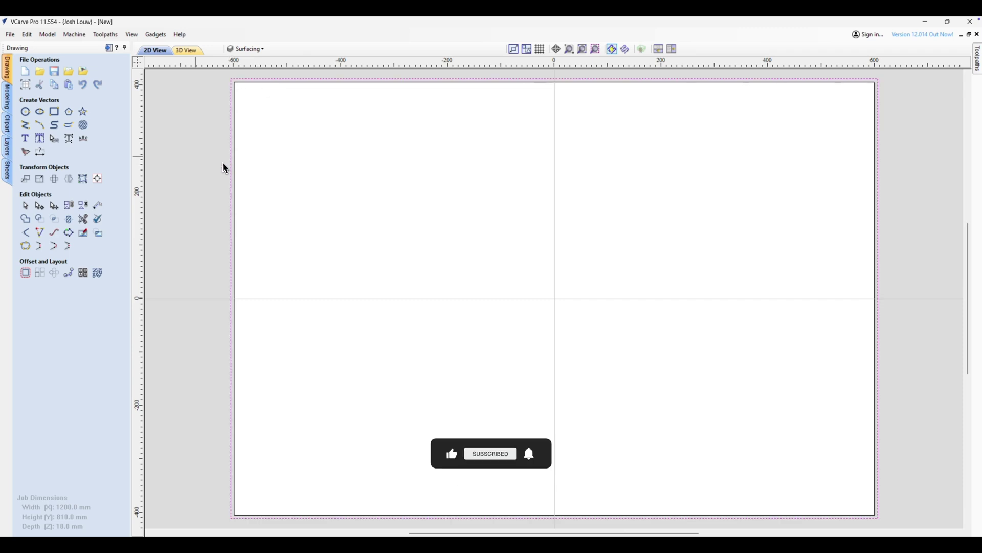
left_click(98, 180)
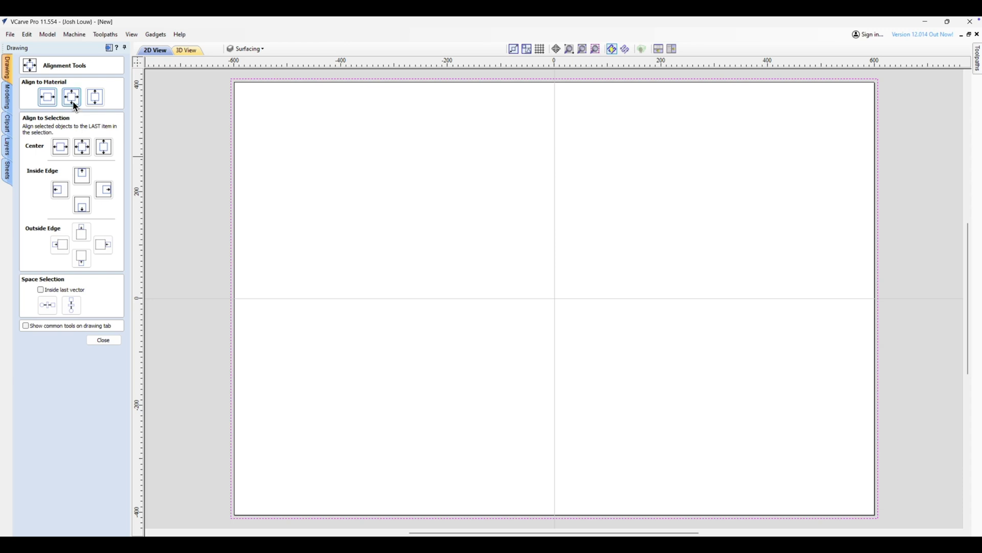
left_click(97, 340)
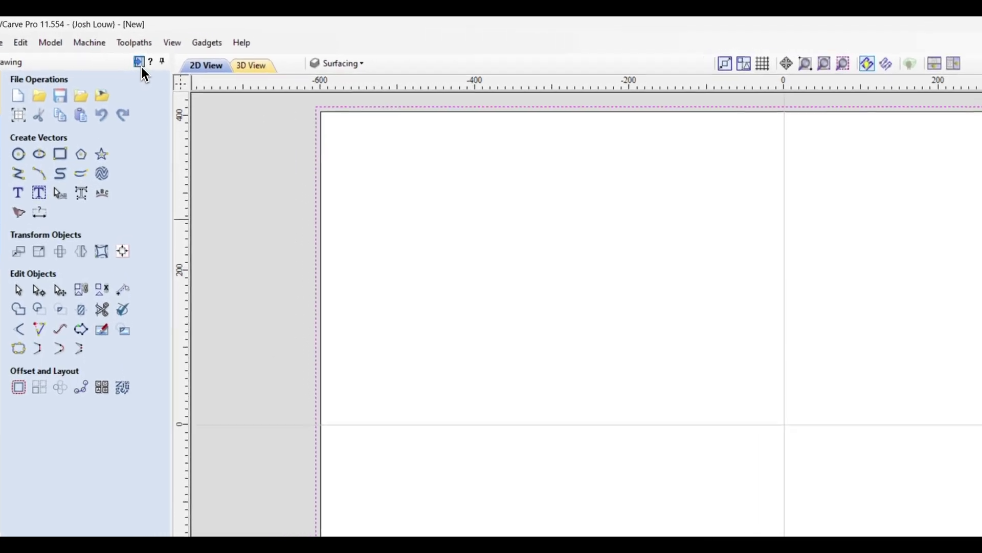
Step: Set up a pocket toolpath for the rectangle: 0.5 mm cut depth, Surfacing Bit 1" / 25.4mm, climb raster clearing and First profile pass
left_click(140, 64)
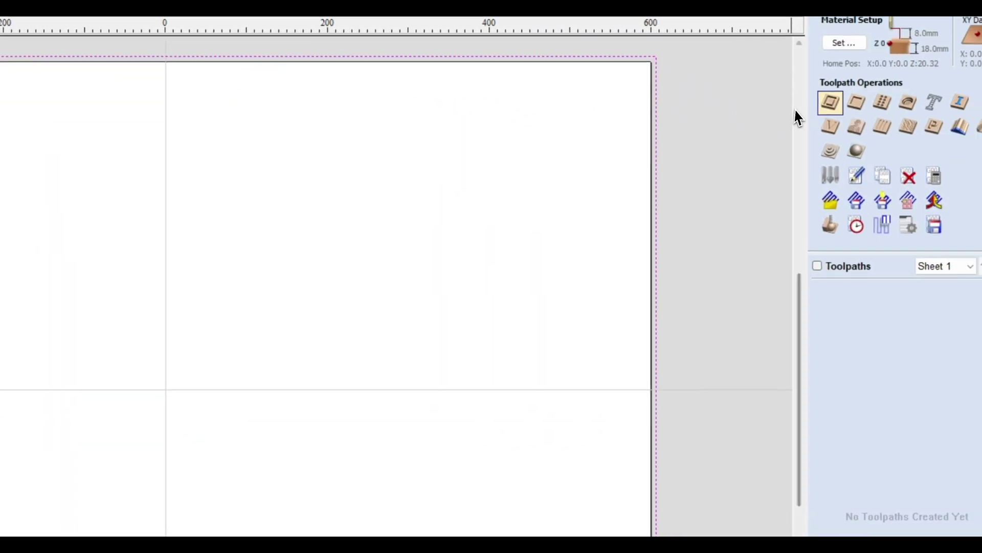
left_click(858, 104)
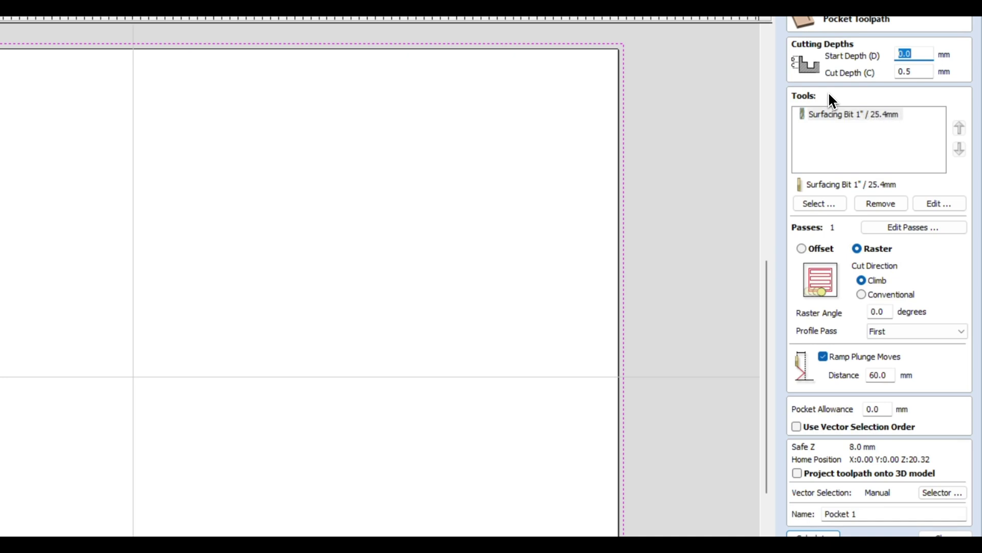
key("Tab")
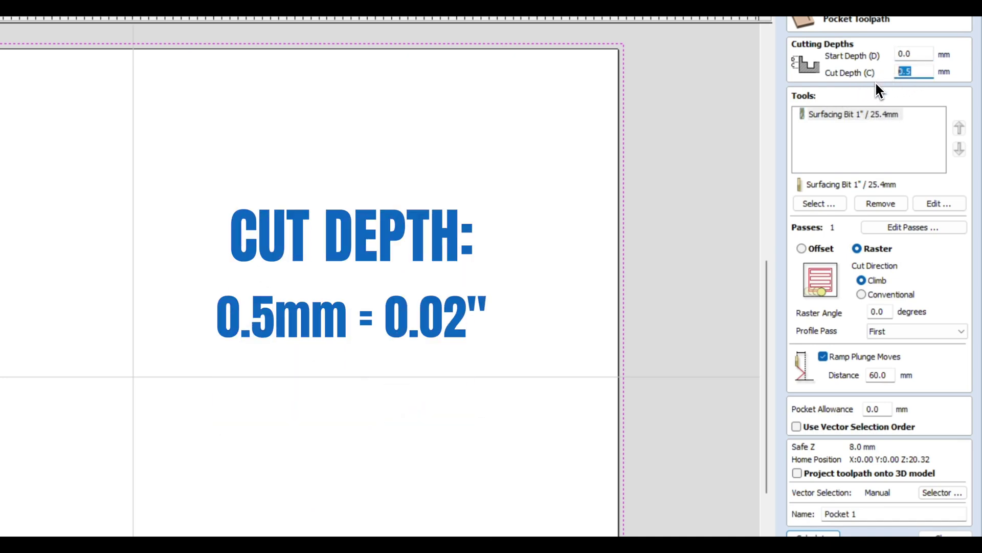
left_click(826, 115)
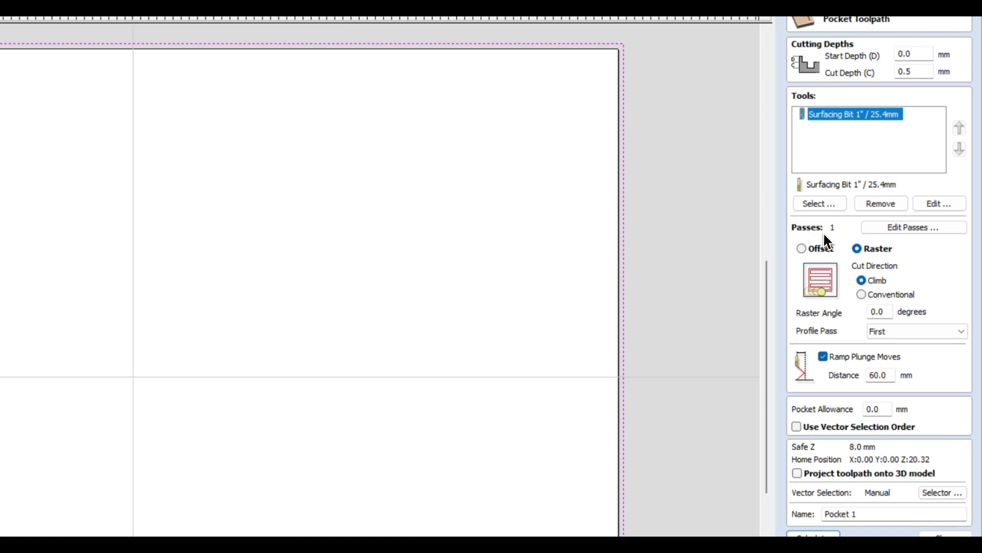
left_click(858, 249)
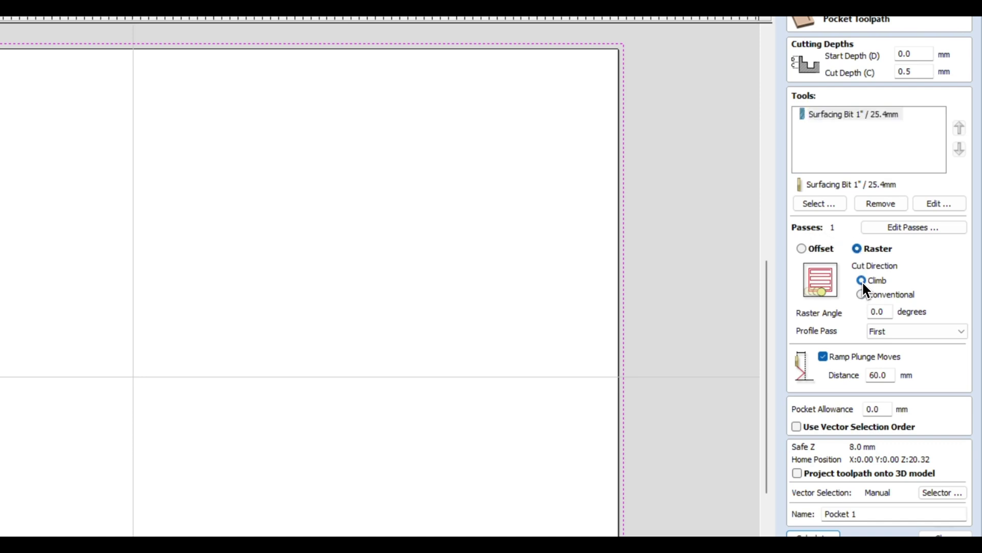
left_click(900, 335)
left_click(900, 354)
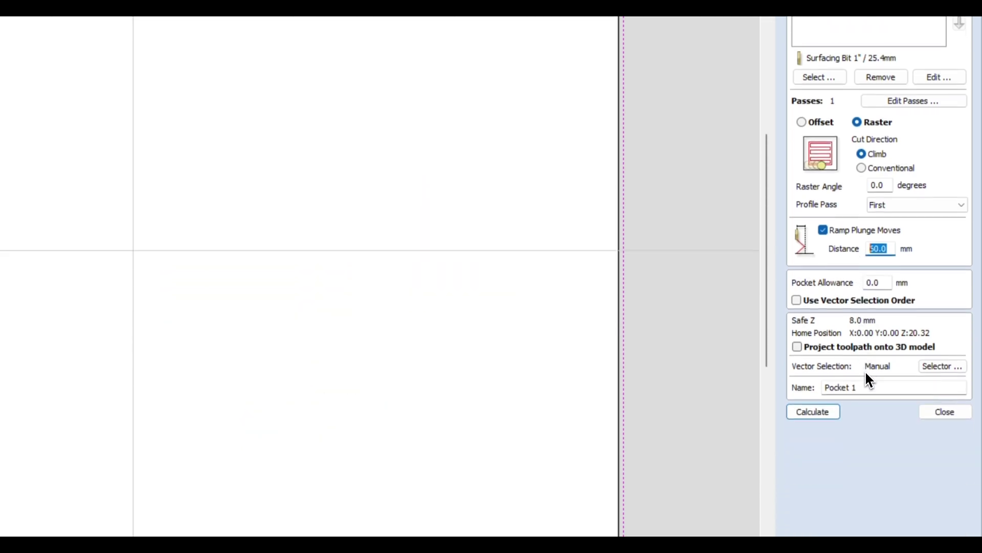
Step: Name the pocket toolpath Surfacing and calculate it
left_click(842, 387)
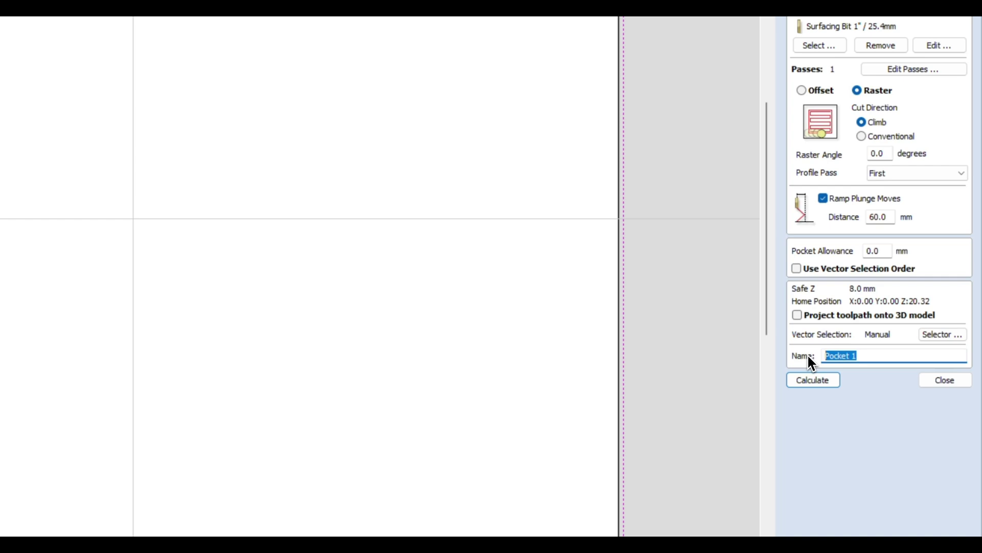
type("Surfacing")
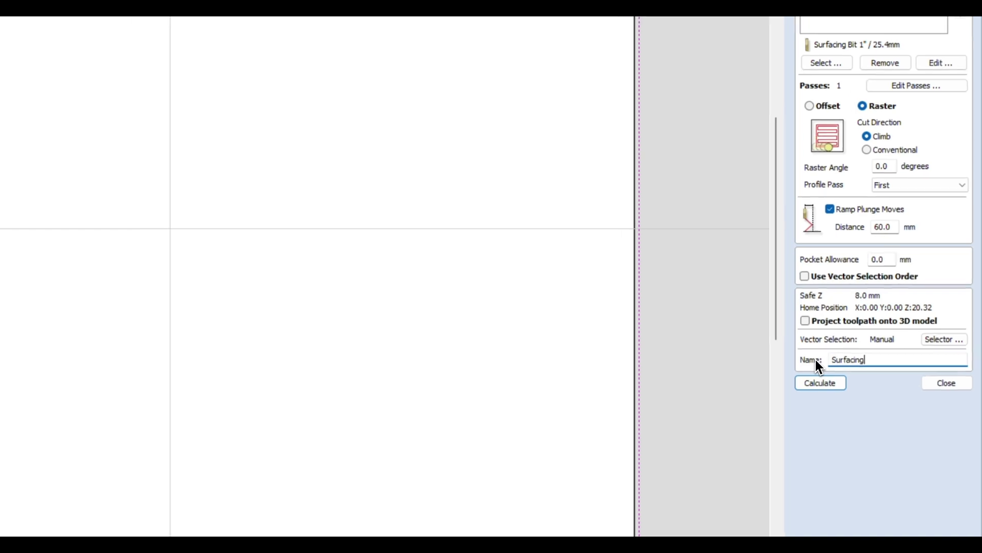
left_click(873, 403)
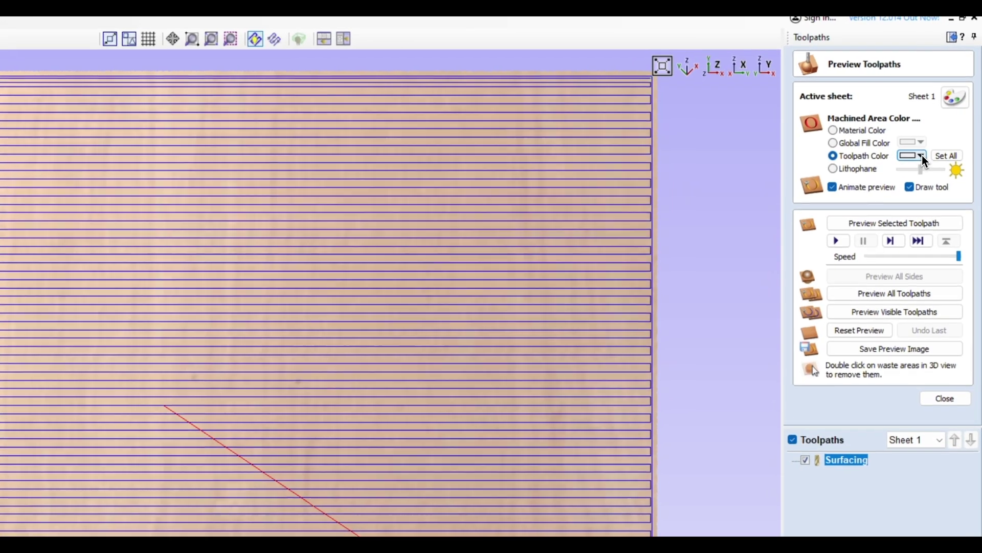
Step: Set the Surfacing toolpath's machined area colour to orange and preview all toolpaths
left_click(935, 128)
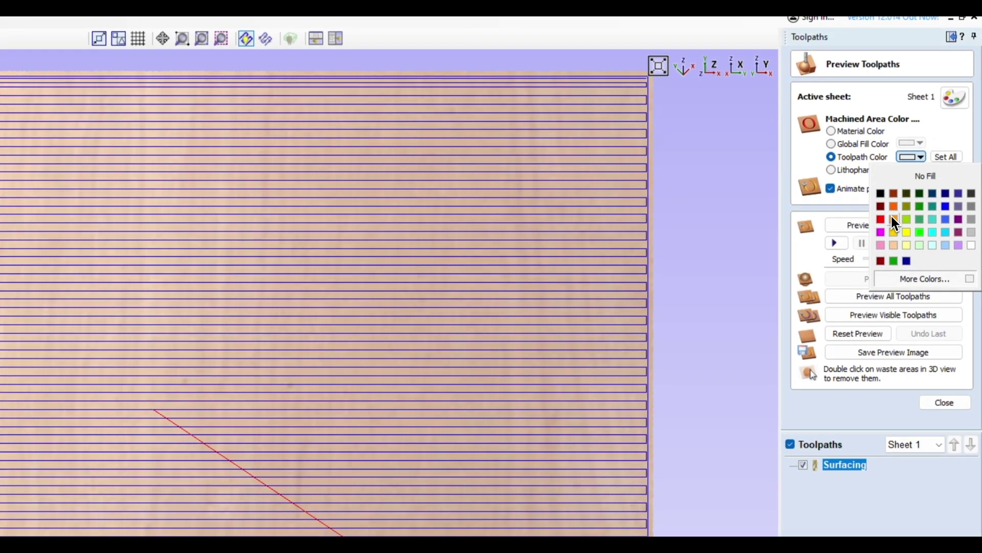
left_click(894, 207)
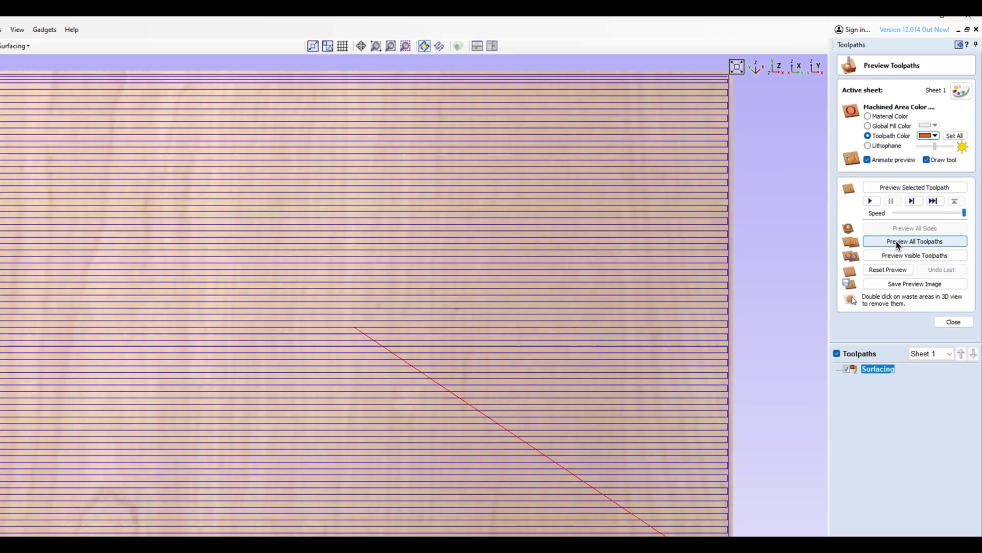
left_click(871, 296)
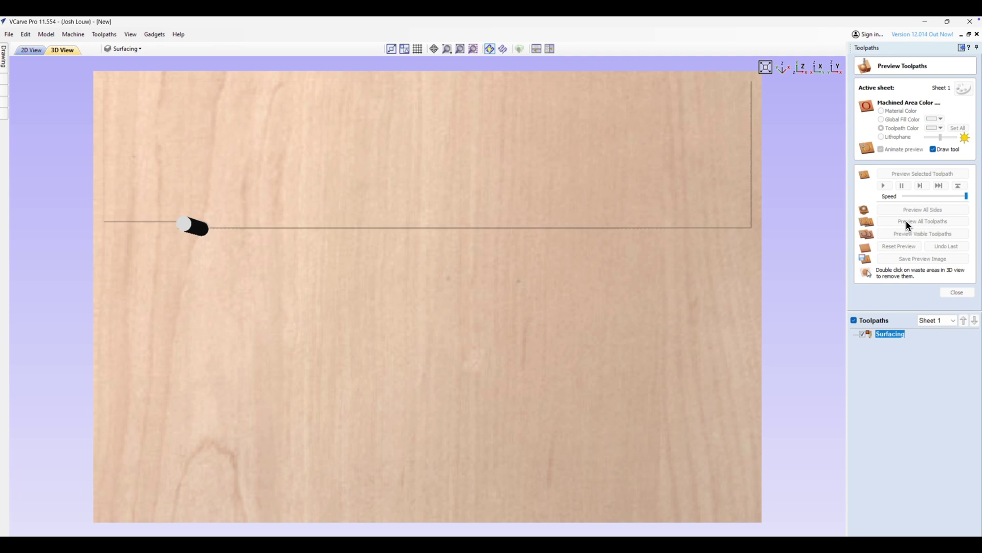
left_click(906, 220)
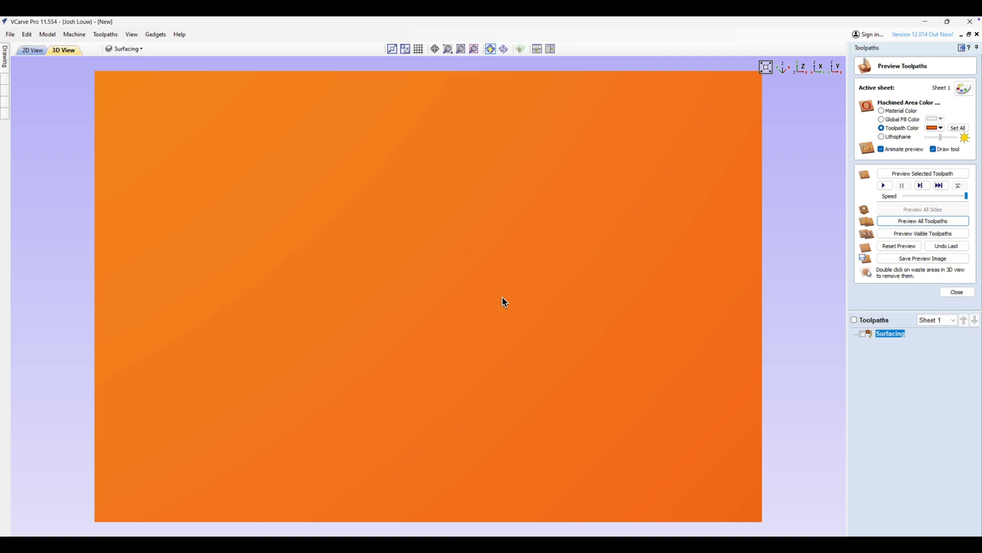
Step: Hide the Surfacing toolpath lines in the 3D view and switch back from the toolpath preview to the design commands
left_click(862, 333)
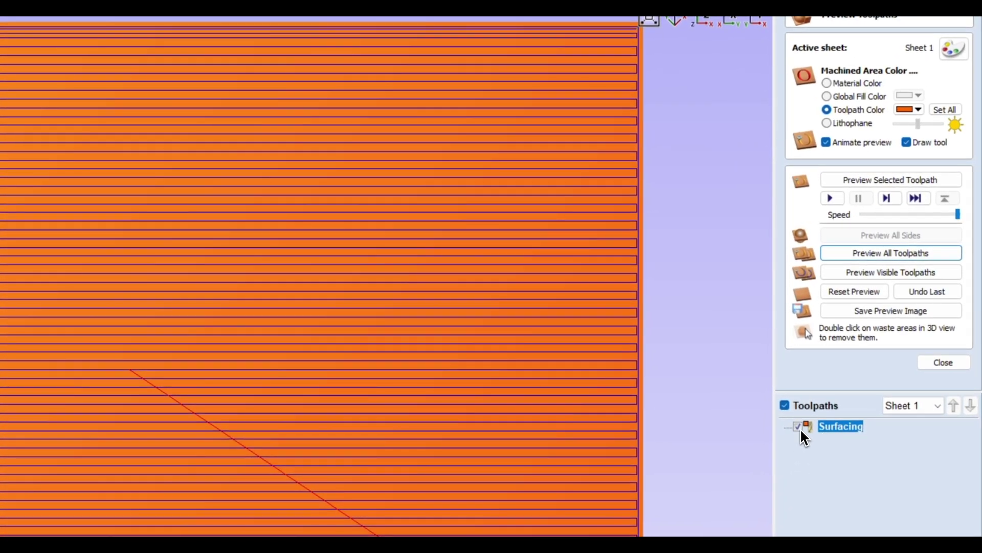
left_click(799, 427)
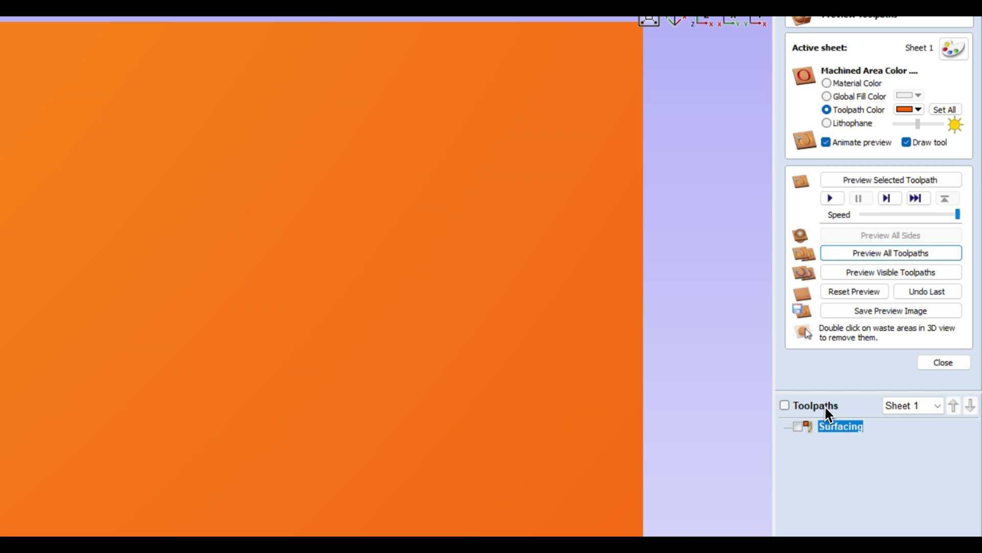
left_click(948, 364)
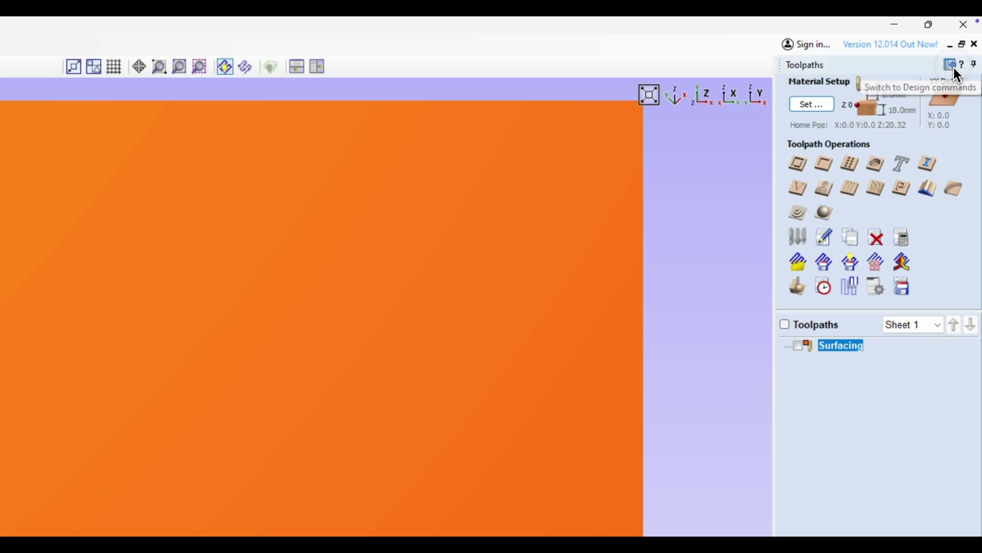
left_click(953, 66)
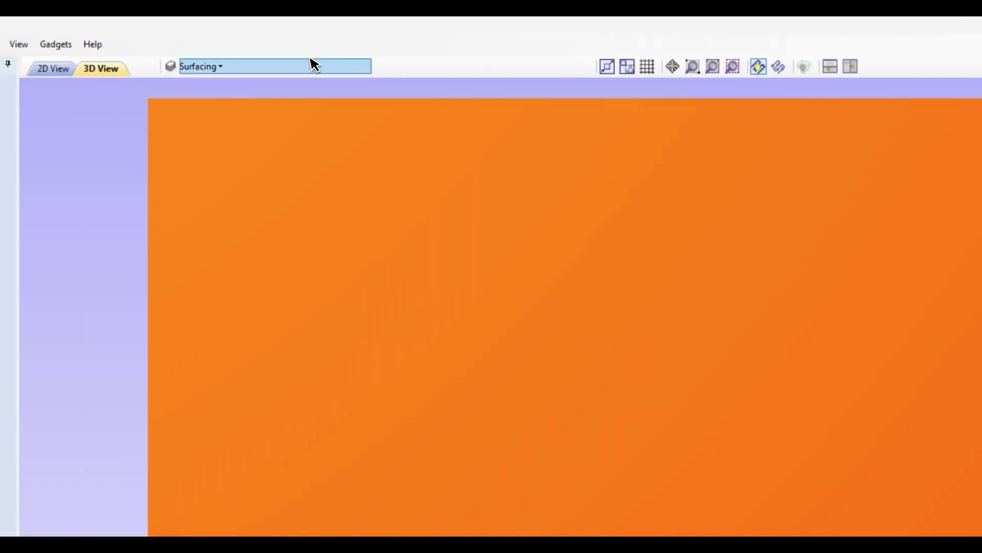
Step: Show the 2D view, hide the Surfacing layer and add a new layer with its default name
left_click(206, 70)
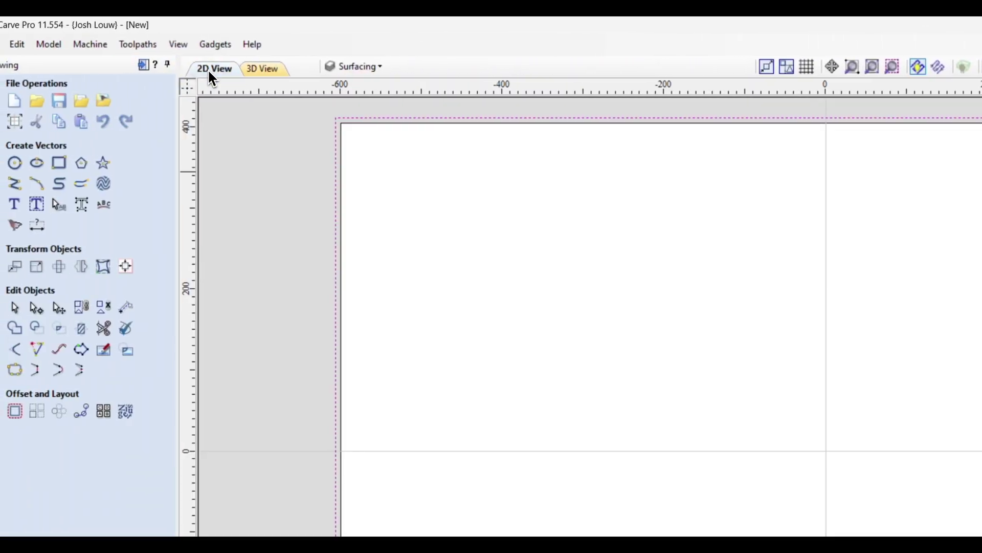
left_click(396, 79)
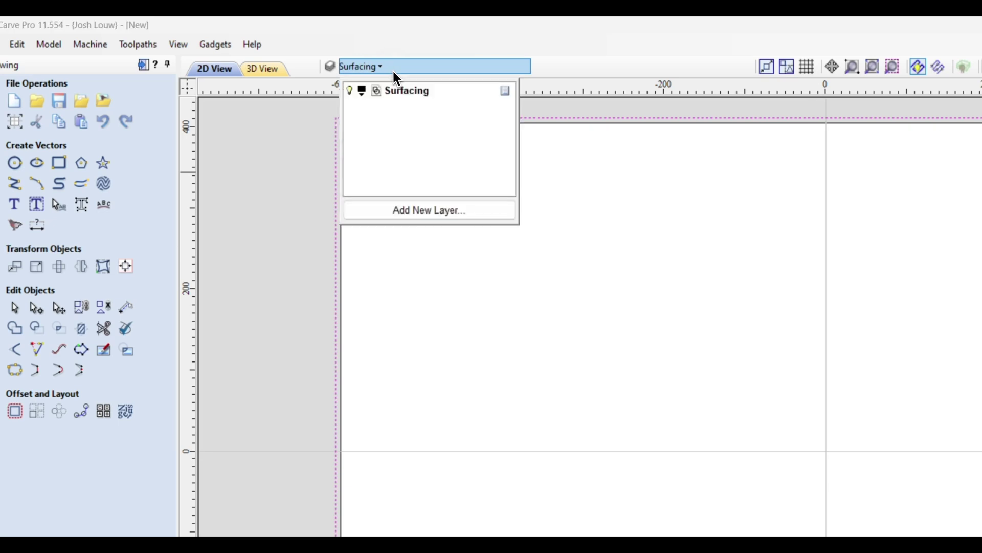
left_click(350, 91)
left_click(401, 211)
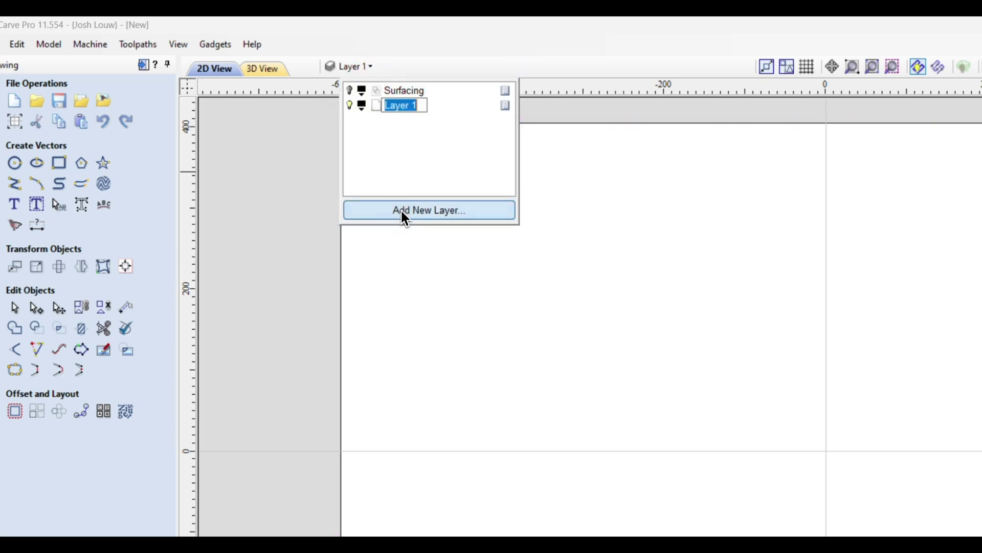
left_click(569, 220)
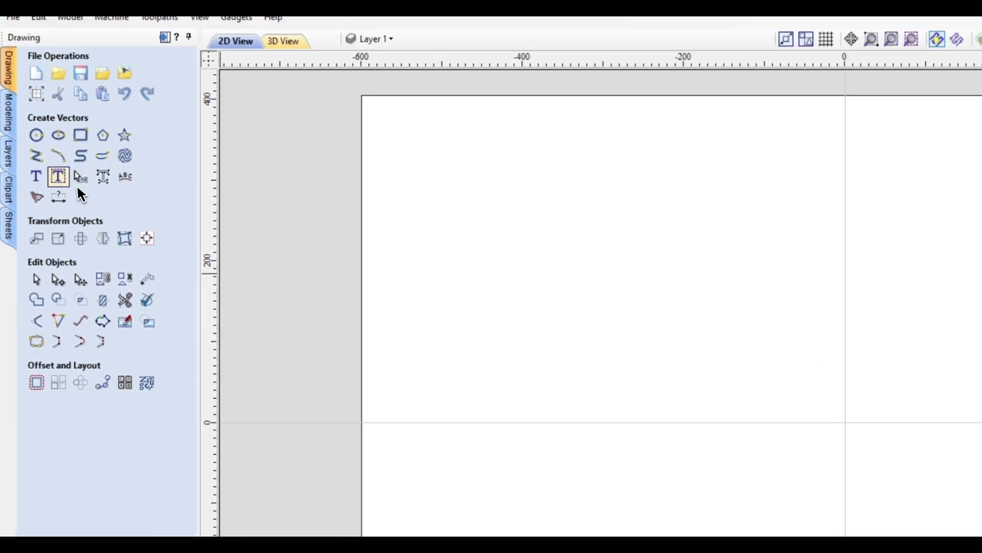
Step: Draw an open zigzag polyline from the job's lower-left corner: 810 mm up, 40 mm right, 810 mm down, 40 mm right
left_click(39, 179)
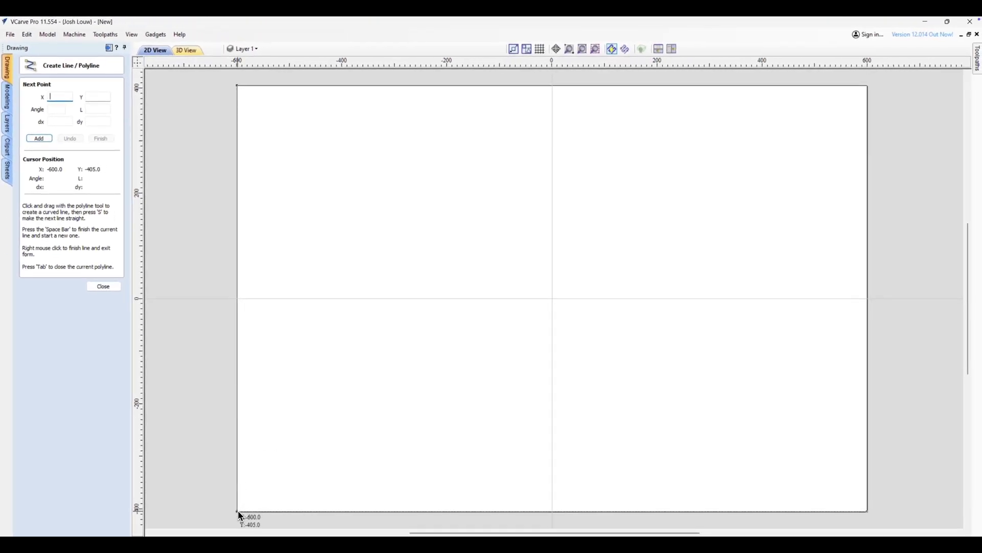
left_click(237, 511)
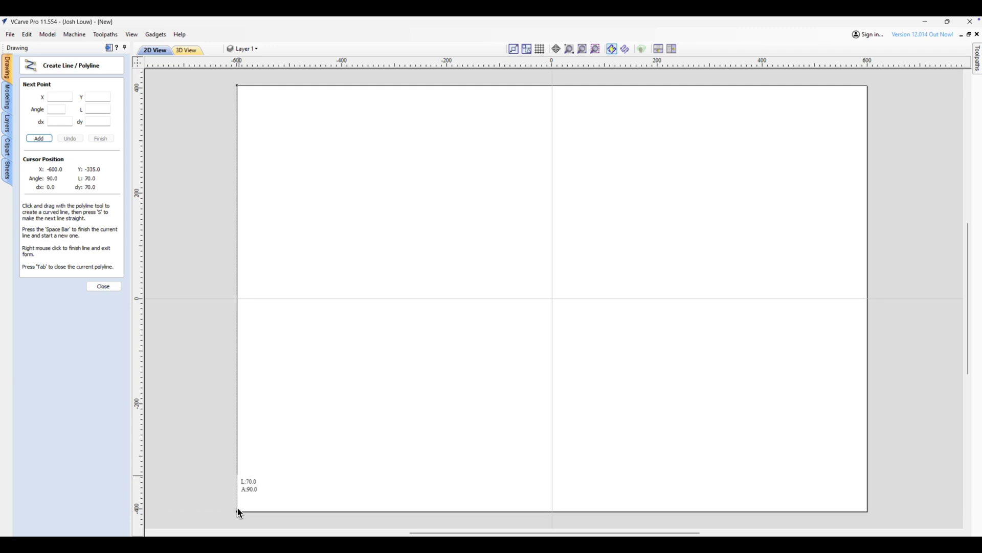
left_click(237, 85)
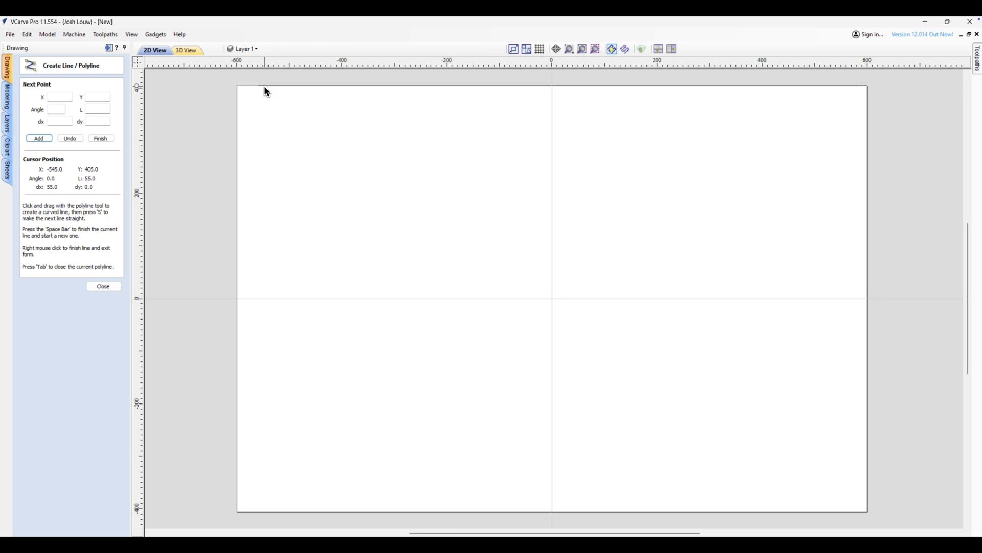
left_click(258, 86)
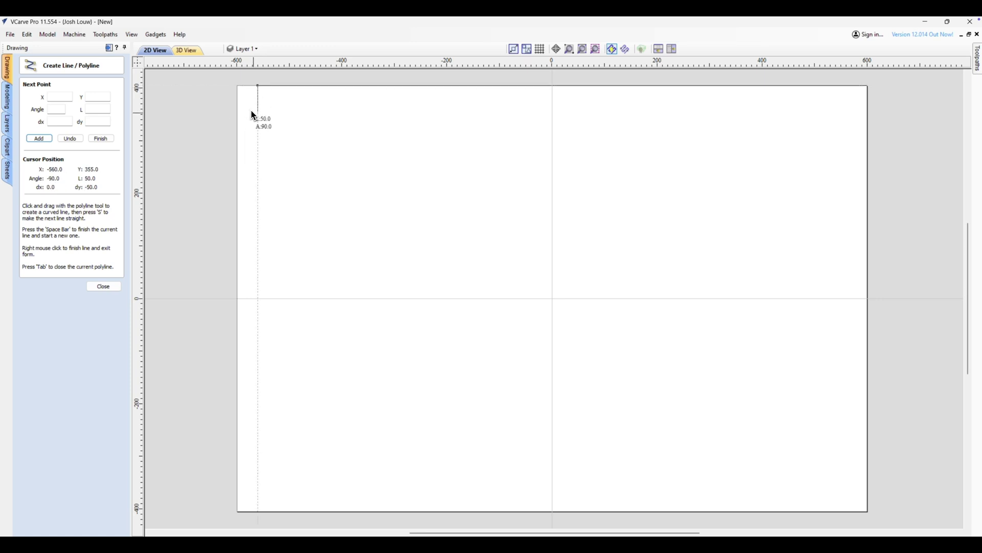
left_click(258, 511)
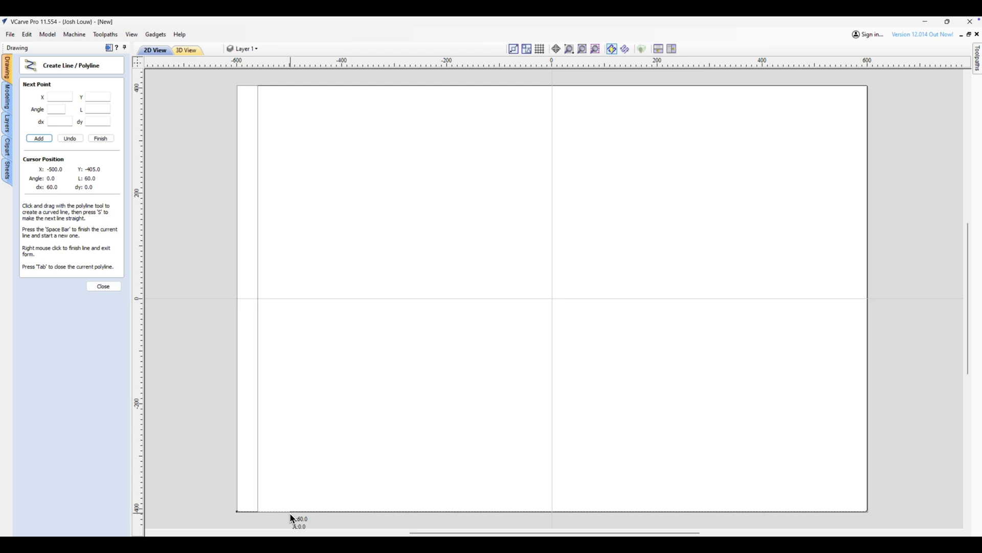
key("space")
left_click(280, 512)
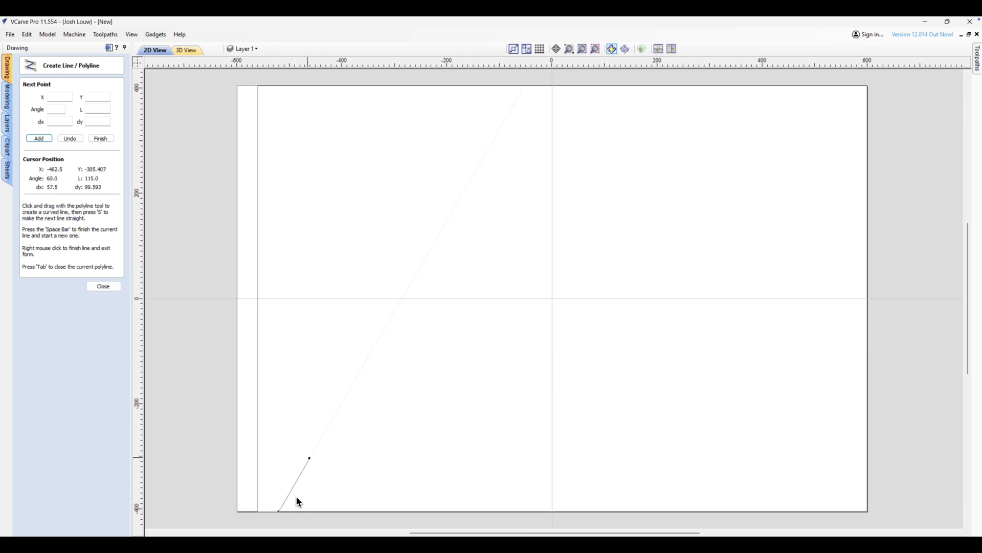
right_click(319, 441)
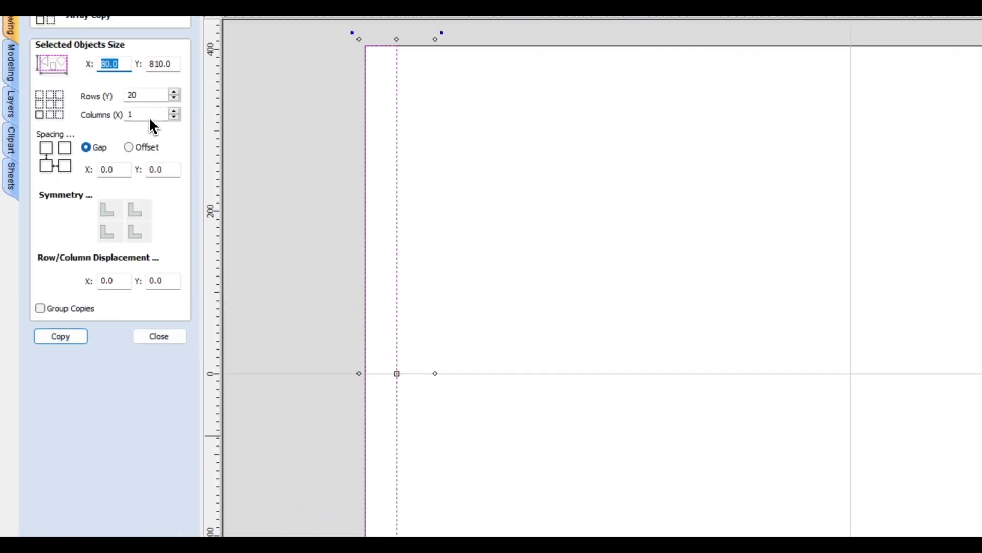
Step: Array-copy the vertical zigzag in 1 row and 20 columns with zero gap
type("1")
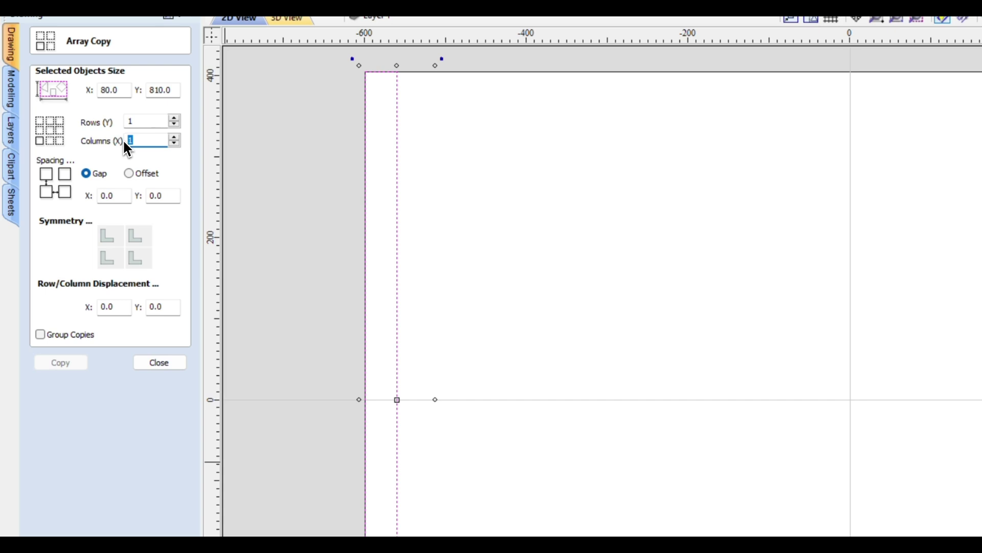
type("20")
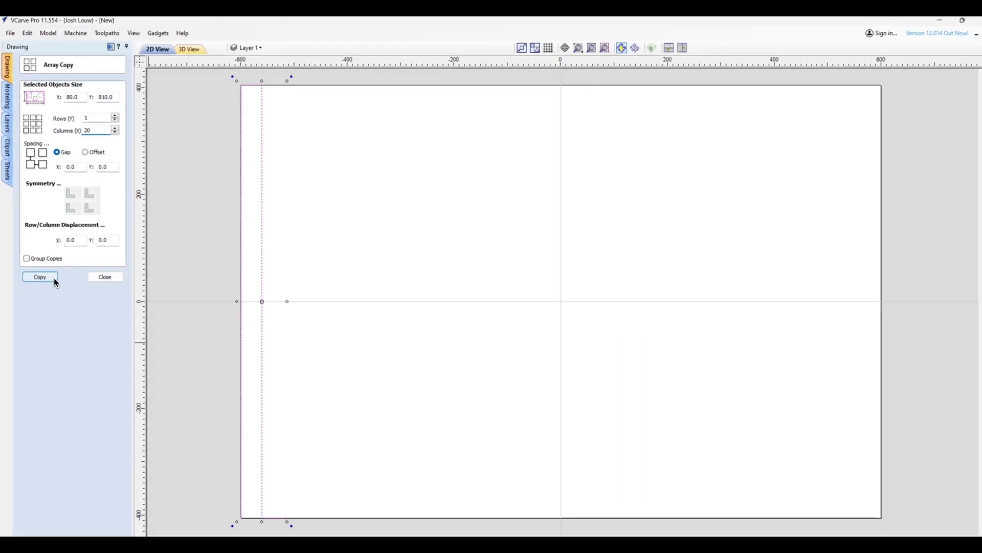
left_click(54, 280)
left_click(105, 275)
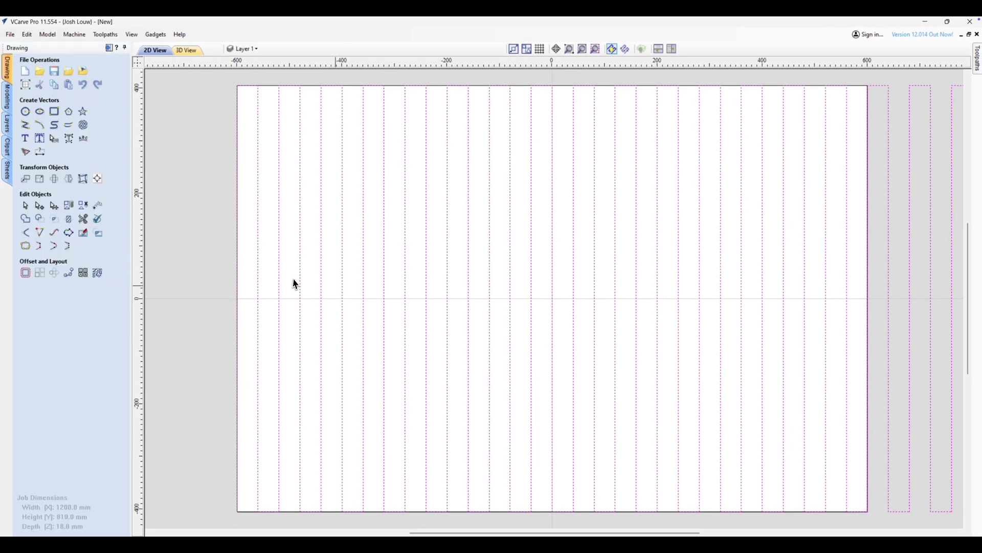
Step: Delete the zigzag copies that extend beyond the right edge of the job
scroll(336, 285, "down", 2)
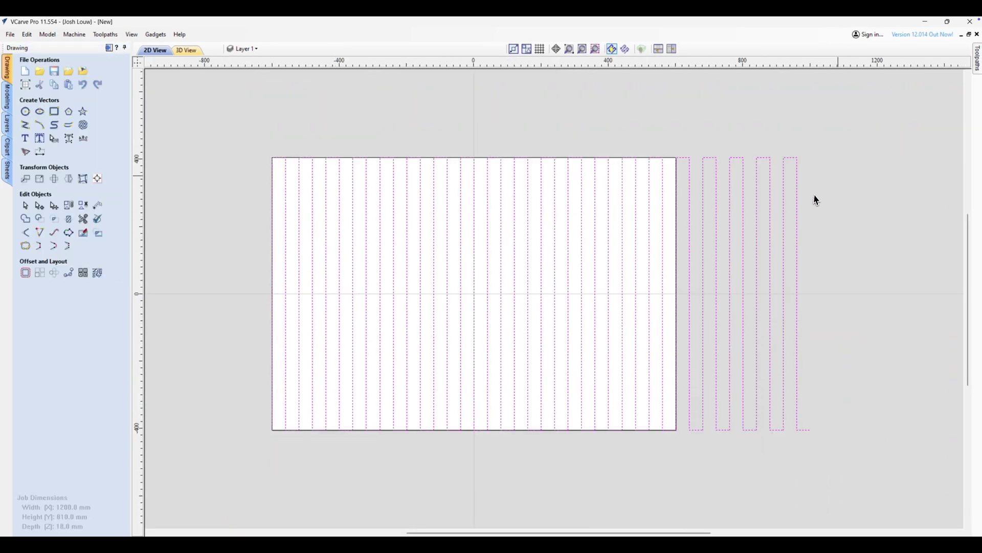
left_click(809, 342)
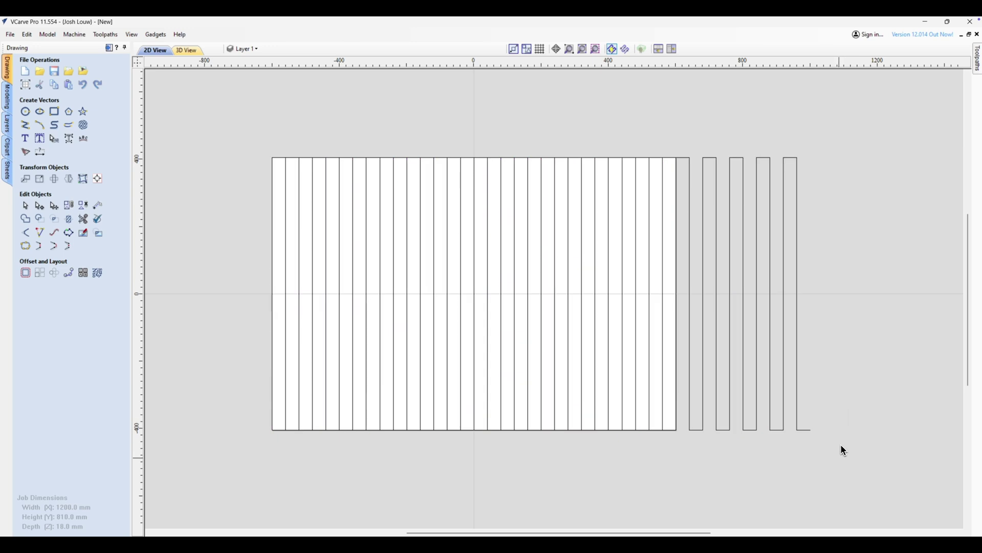
left_click_drag(840, 458, 687, 149)
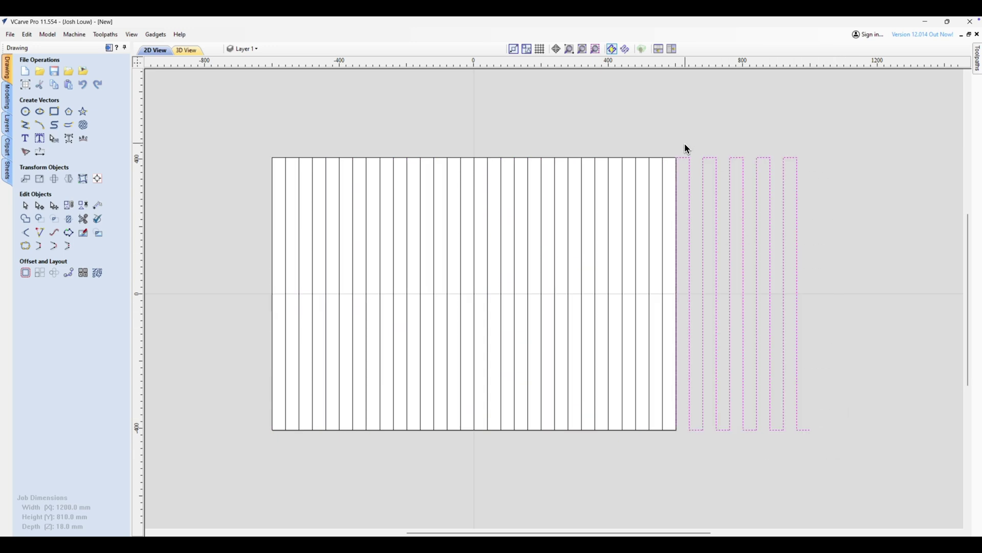
key("Delete")
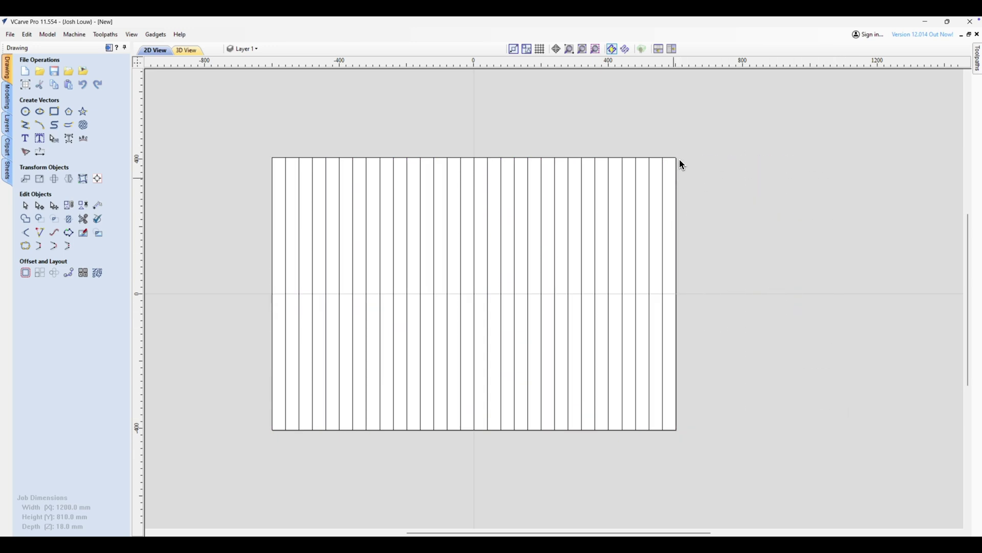
Step: Draw an 810 mm vertical line along the job's right edge, from its lower to its upper corner
left_click(665, 215)
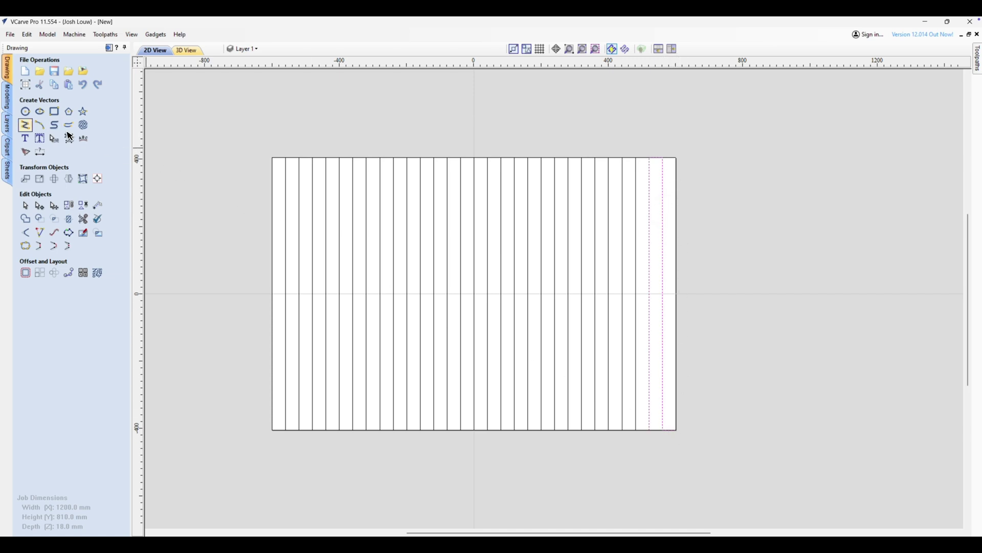
left_click(24, 126)
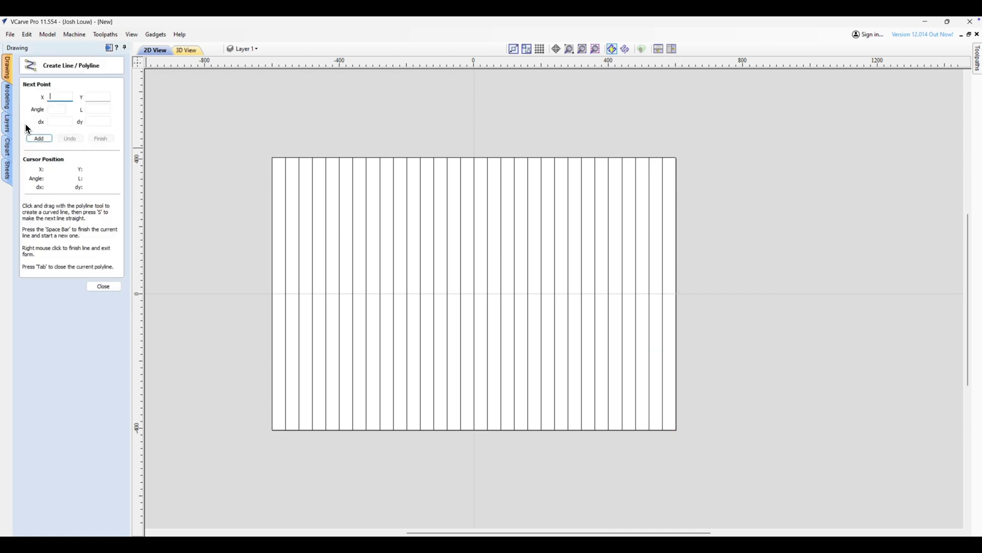
left_click(676, 430)
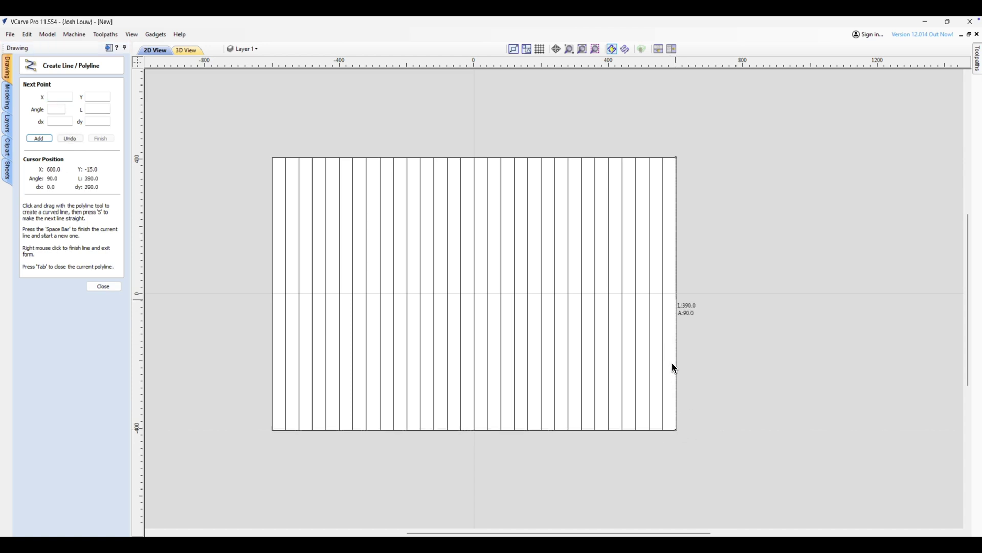
left_click(676, 159)
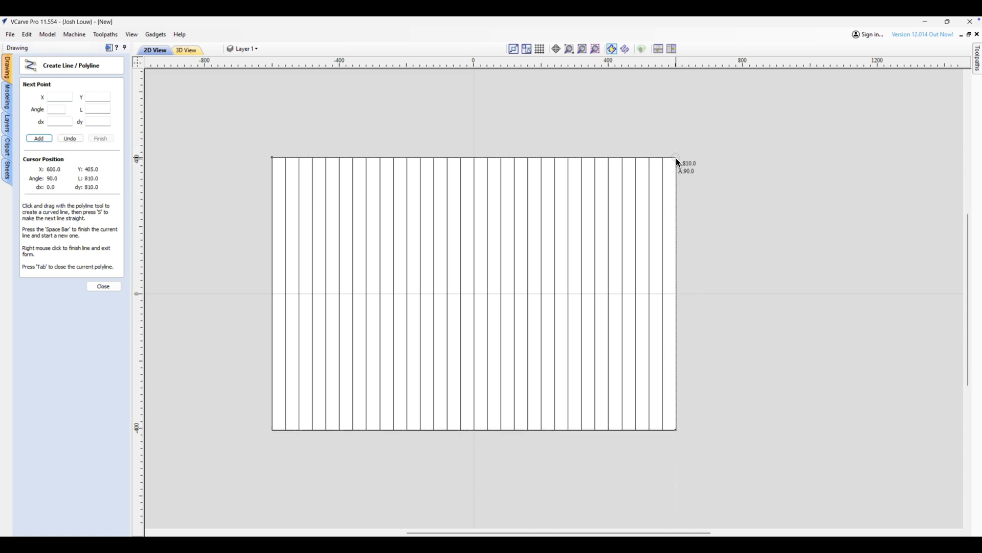
right_click(700, 149)
Step: Select all the vertical-line vectors, hide Layer 1 and add another new layer with its default name
mouse_move(740, 434)
left_mouse_down()
mouse_move(499, 267)
mouse_move(253, 137)
left_mouse_up()
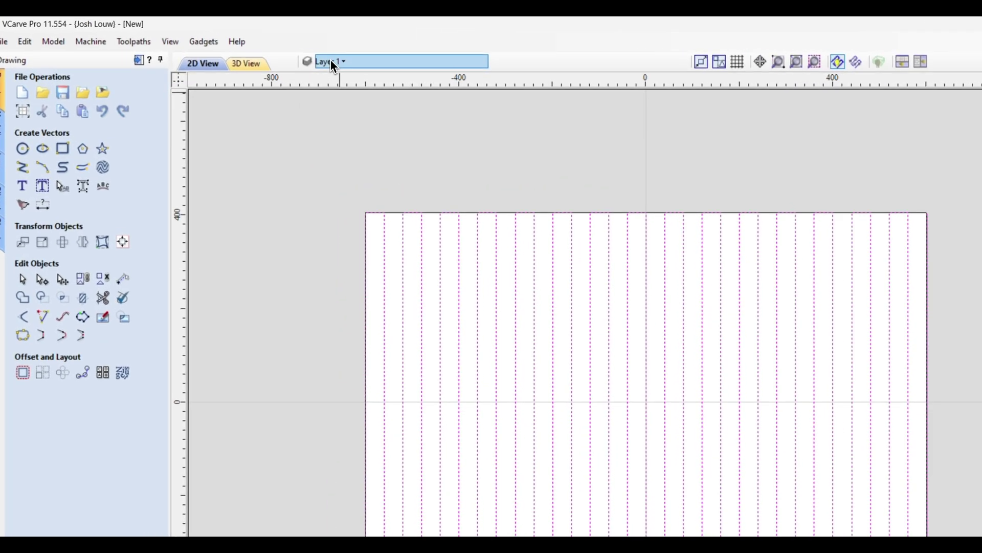
left_click(248, 49)
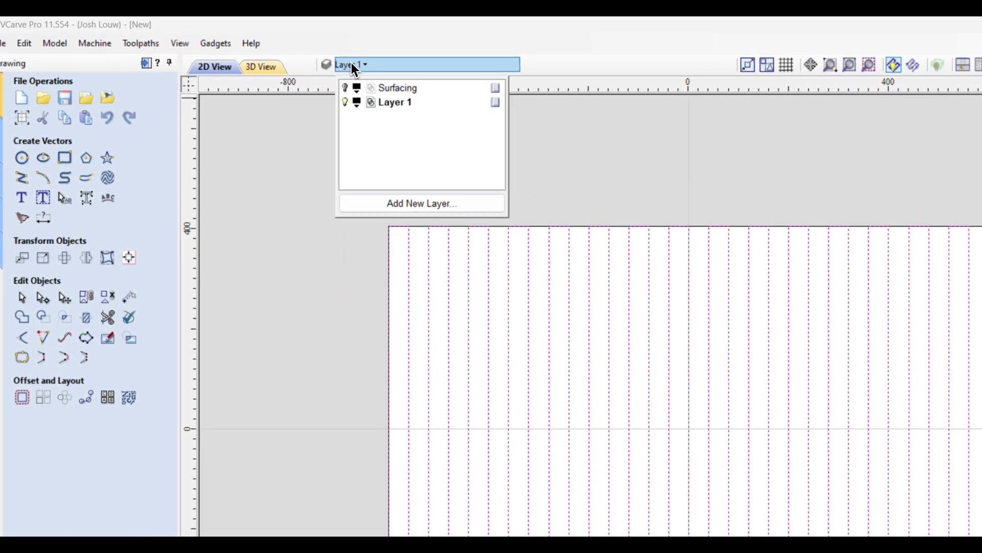
left_click(348, 103)
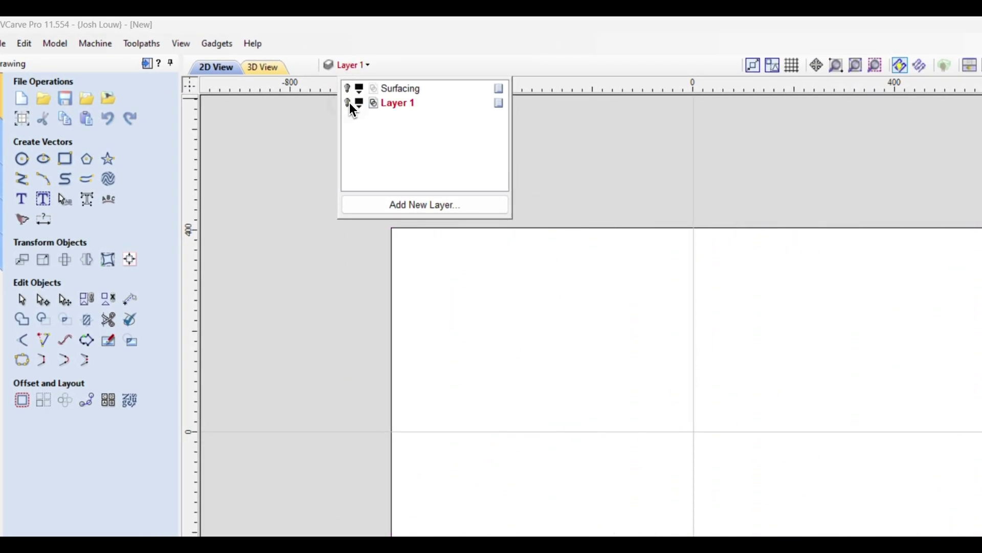
left_click(399, 204)
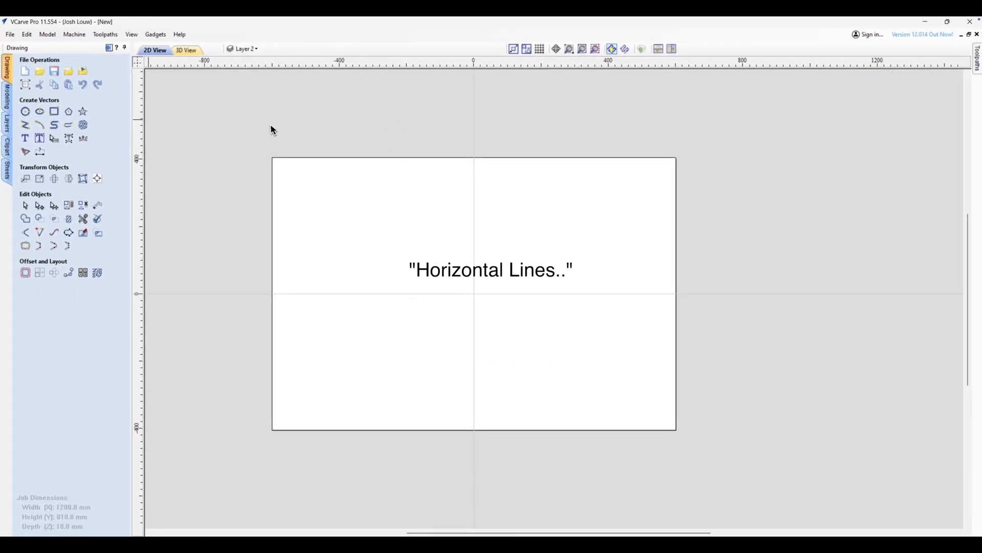
Step: Draw an open zigzag polyline from the job's lower-left corner: 1200 mm right, 40 mm up, 1200 mm left, 40 mm up
left_click(28, 125)
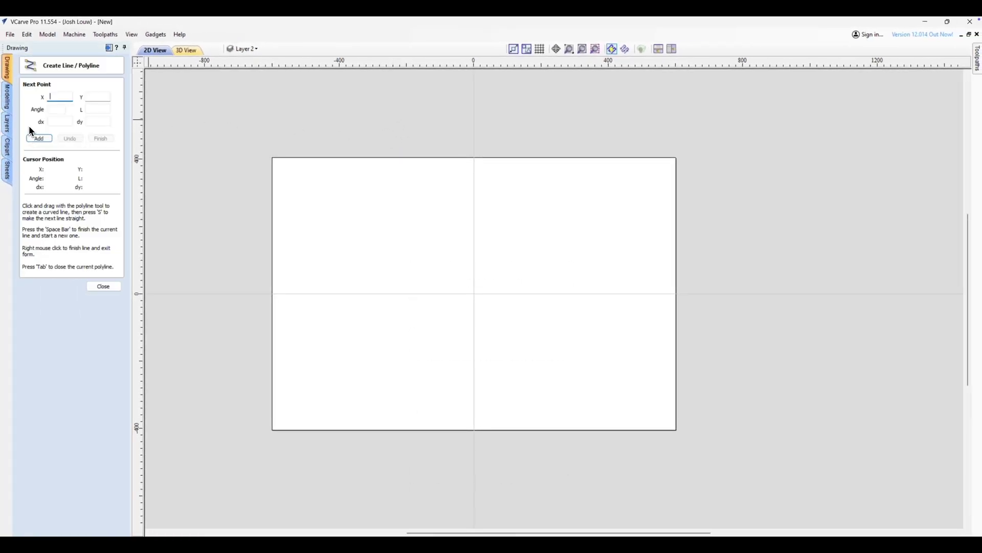
left_click(272, 430)
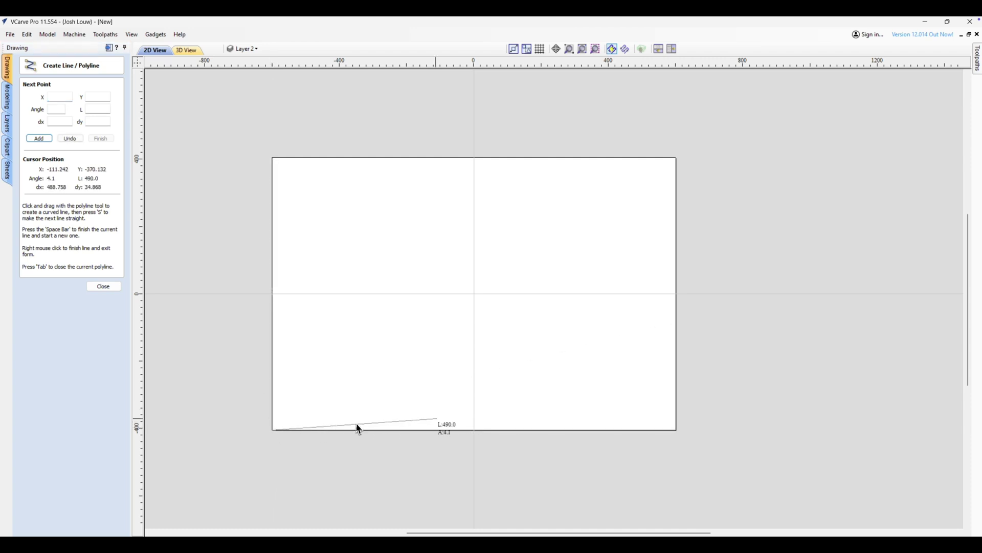
left_click(676, 430)
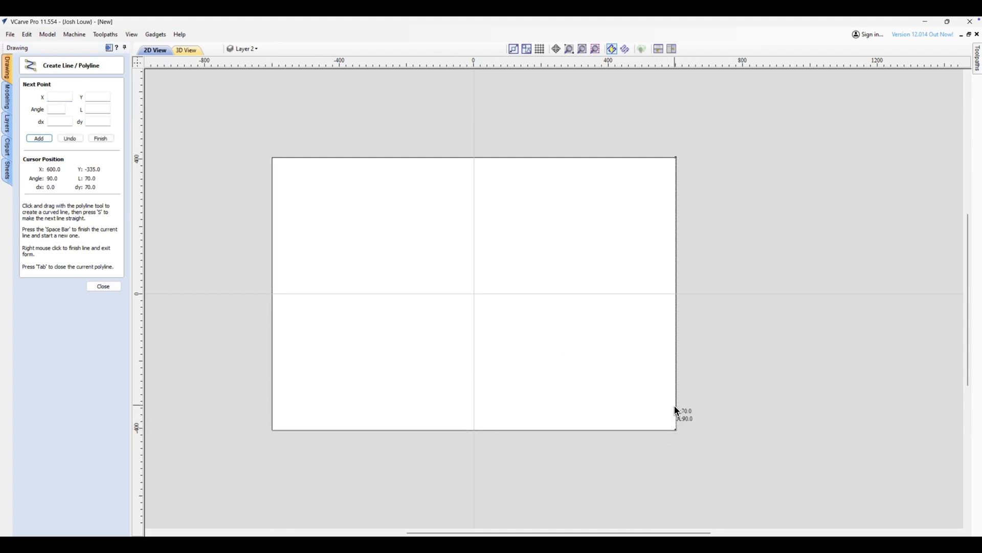
left_click(676, 417)
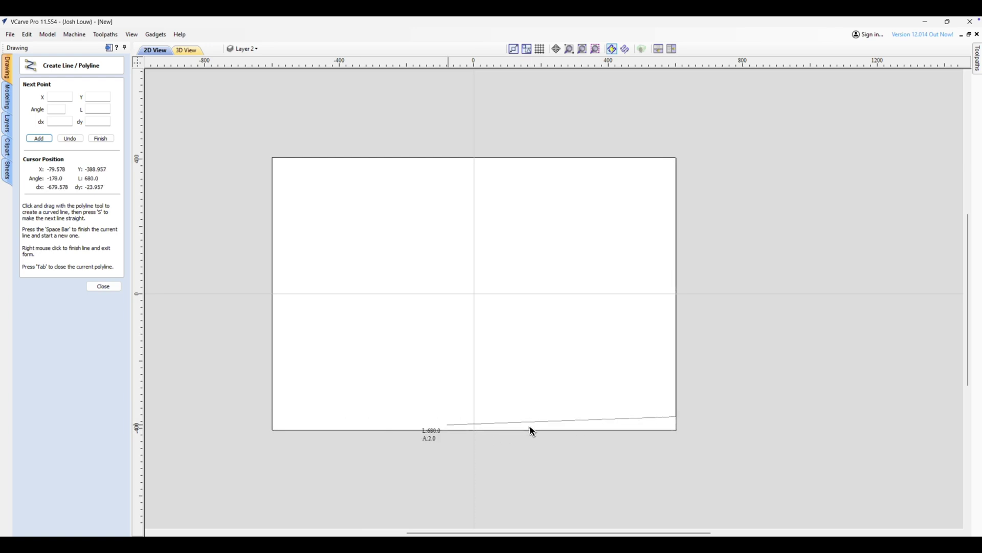
left_click(274, 418)
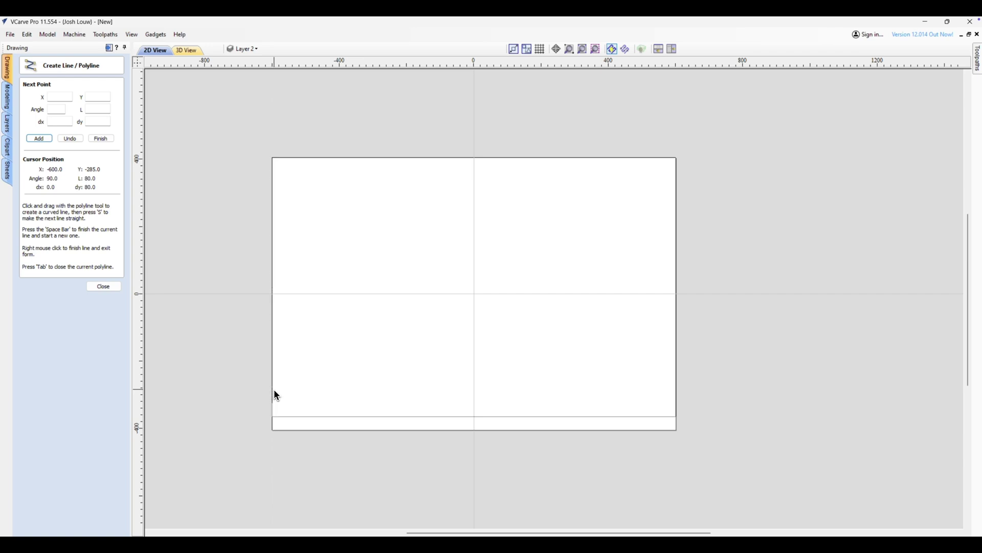
right_click(275, 392)
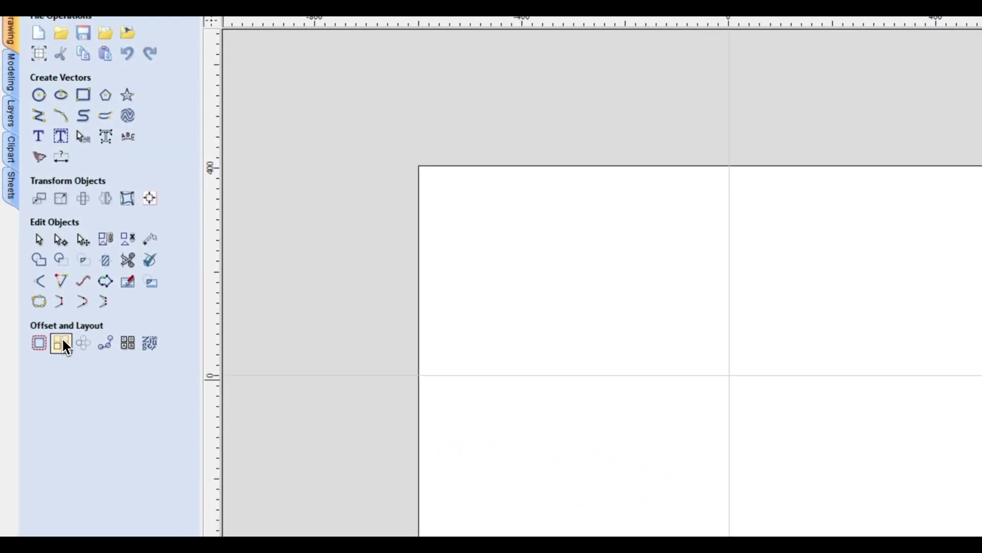
Step: Array-copy the selected horizontal zigzag into 20 rows and 1 column with zero gap
left_click(61, 342)
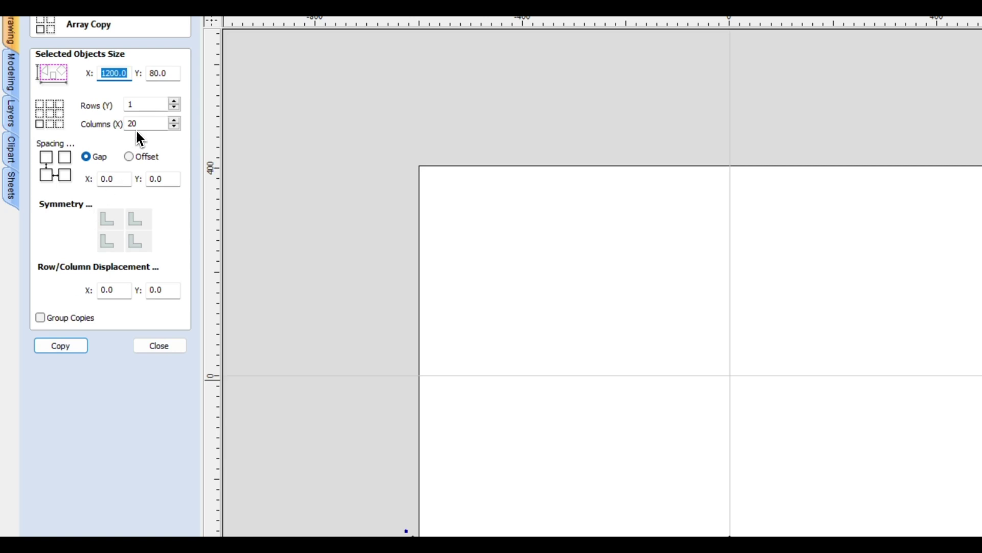
left_click(123, 124)
key("BackSpace")
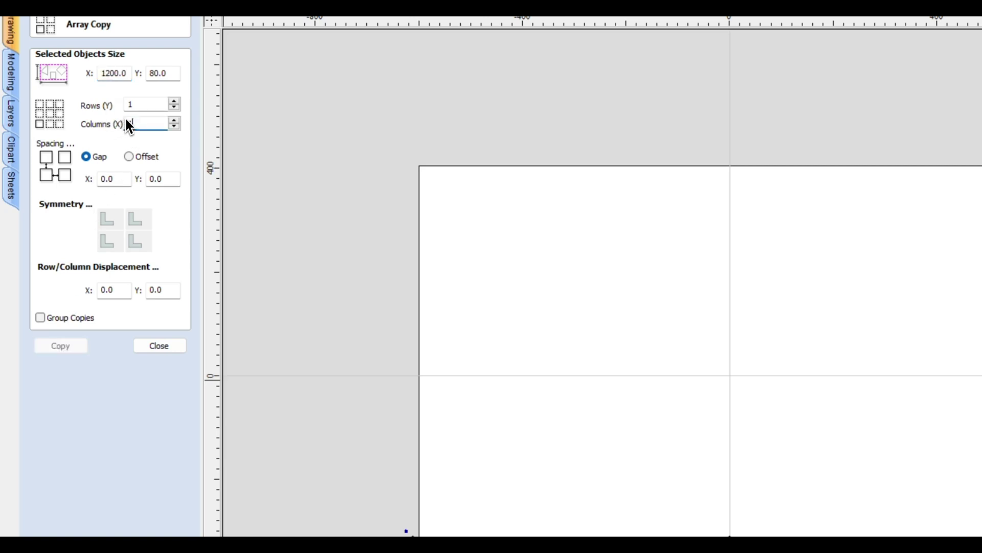
type("20")
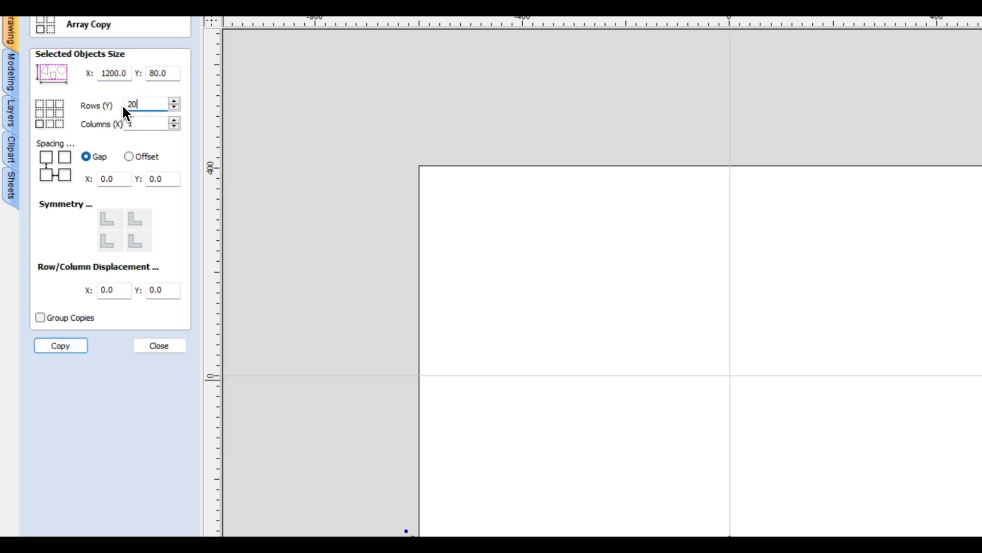
left_click(60, 346)
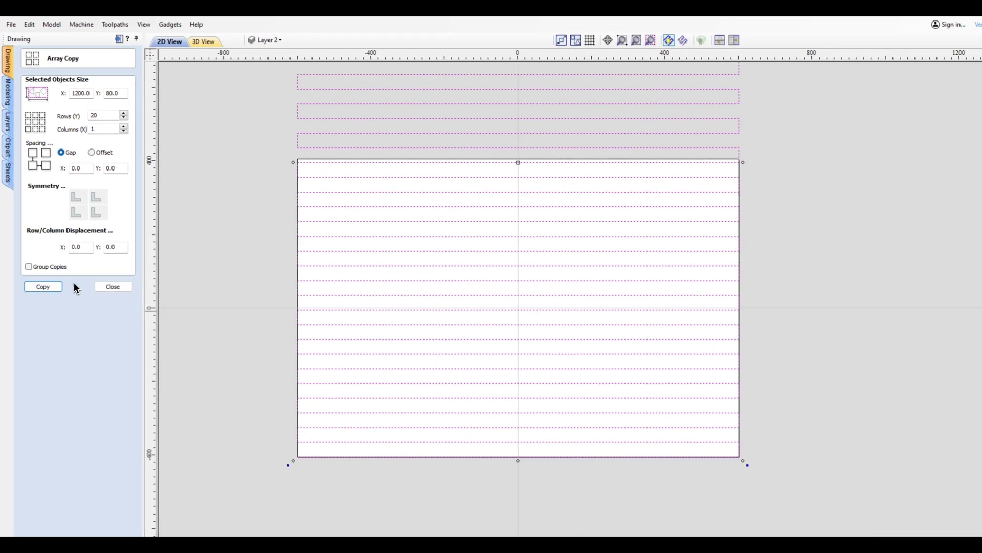
Step: Delete the zigzag copies that extend above the job's upper edge and close the array copy form
scroll(428, 345, "down", 2)
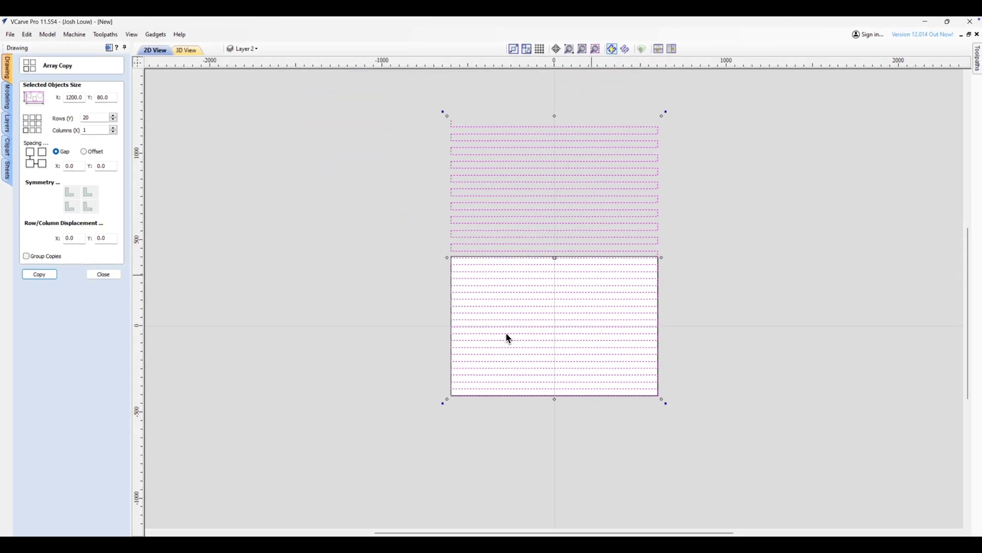
left_click(705, 245)
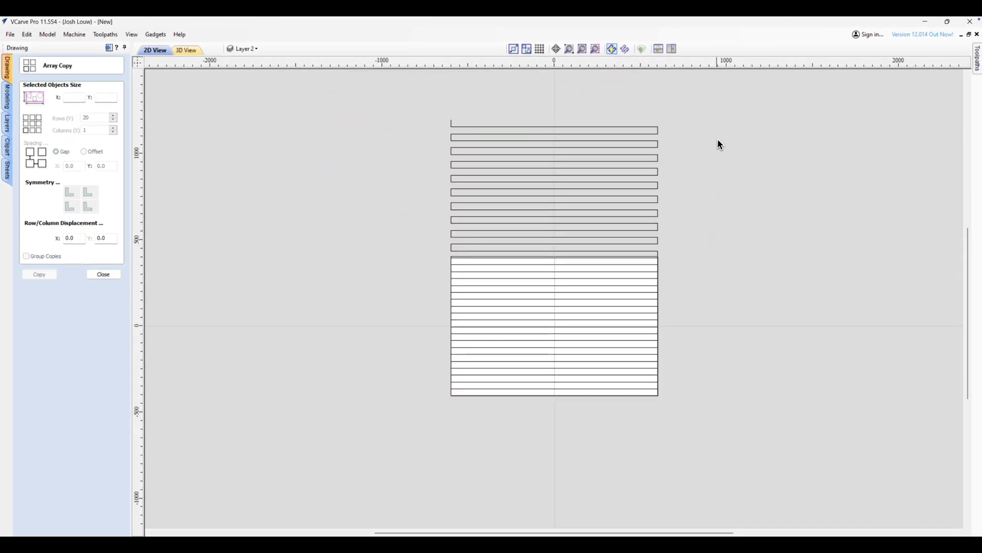
left_click_drag(716, 108, 393, 255)
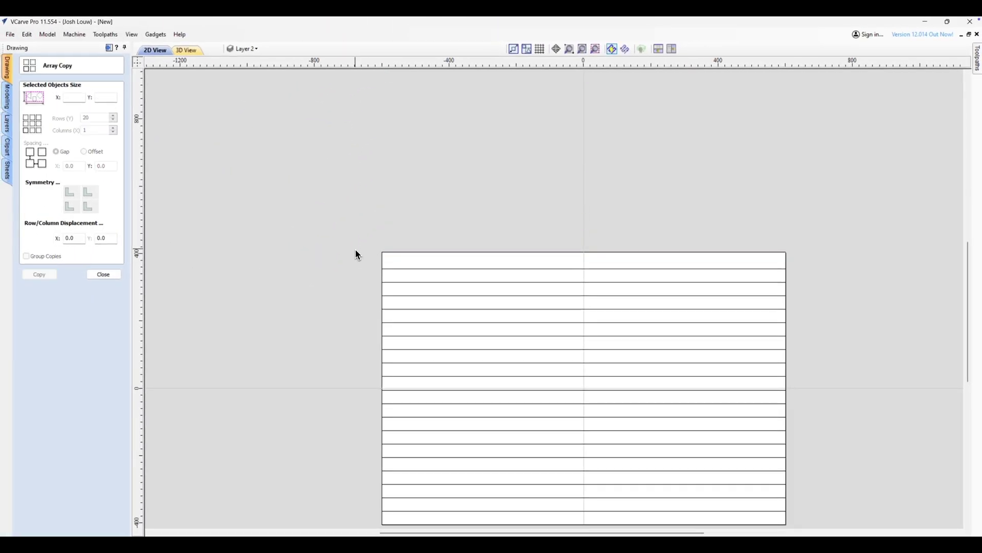
left_click(104, 275)
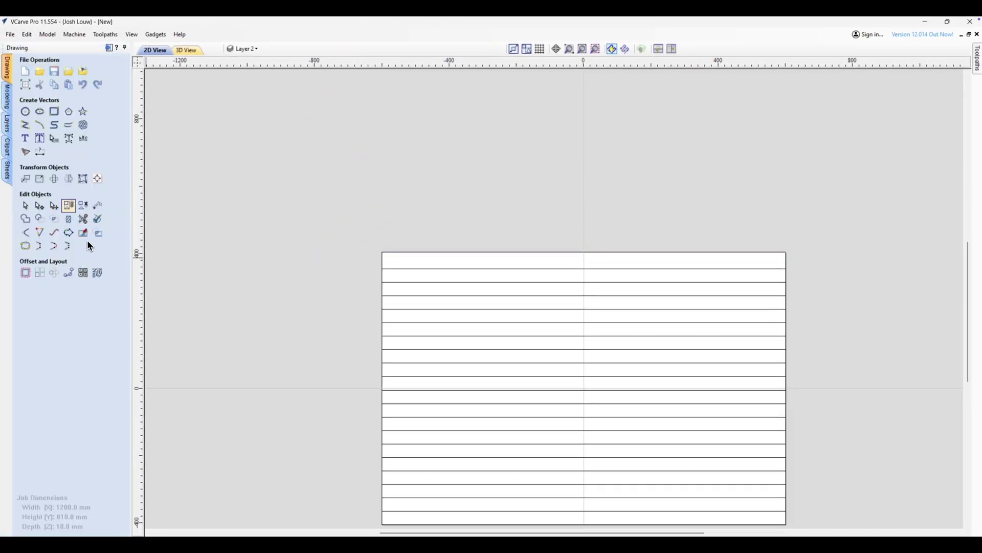
Step: Draw a 1200 mm horizontal line at Y 395 across the job, from the last zigzag's open end to the right edge
left_click(26, 127)
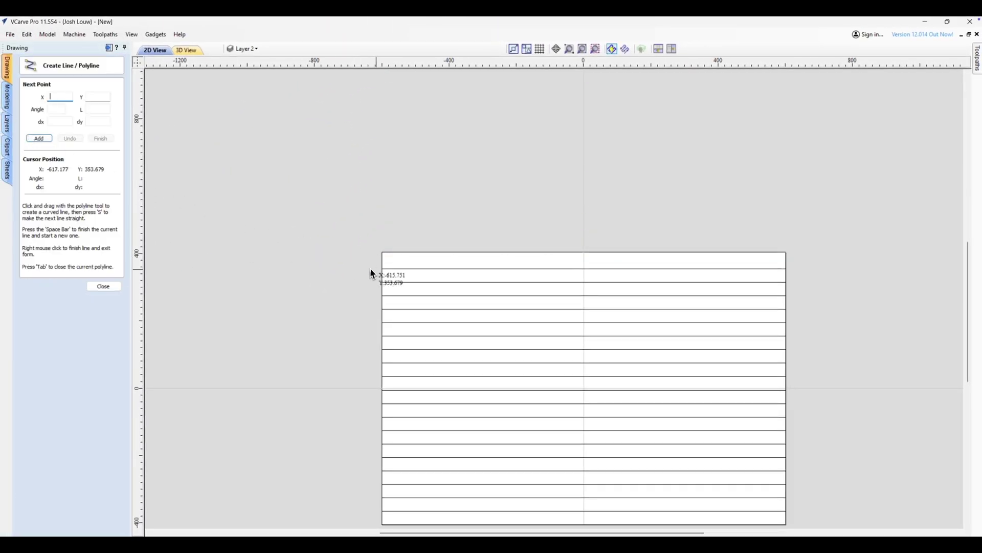
left_click(383, 258)
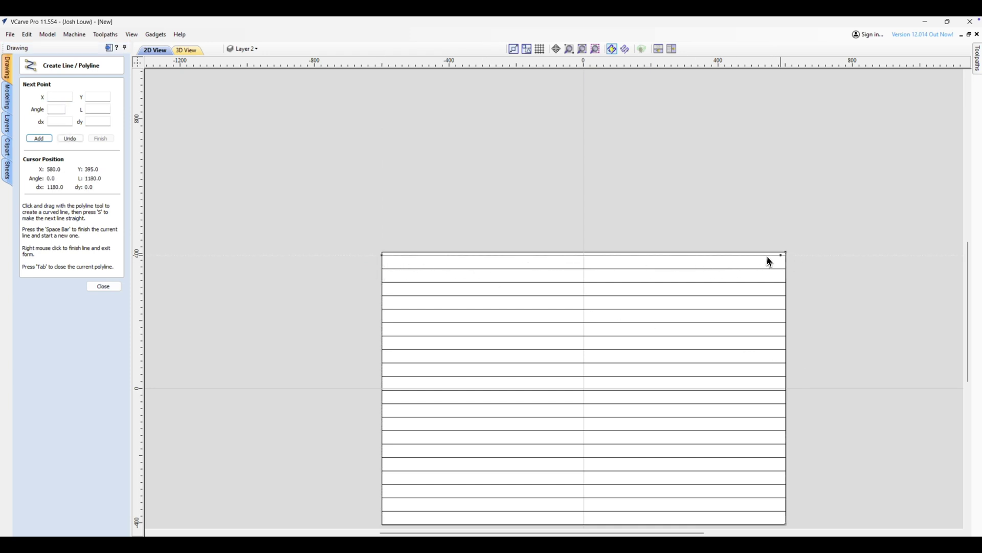
left_click(785, 256)
right_click(793, 229)
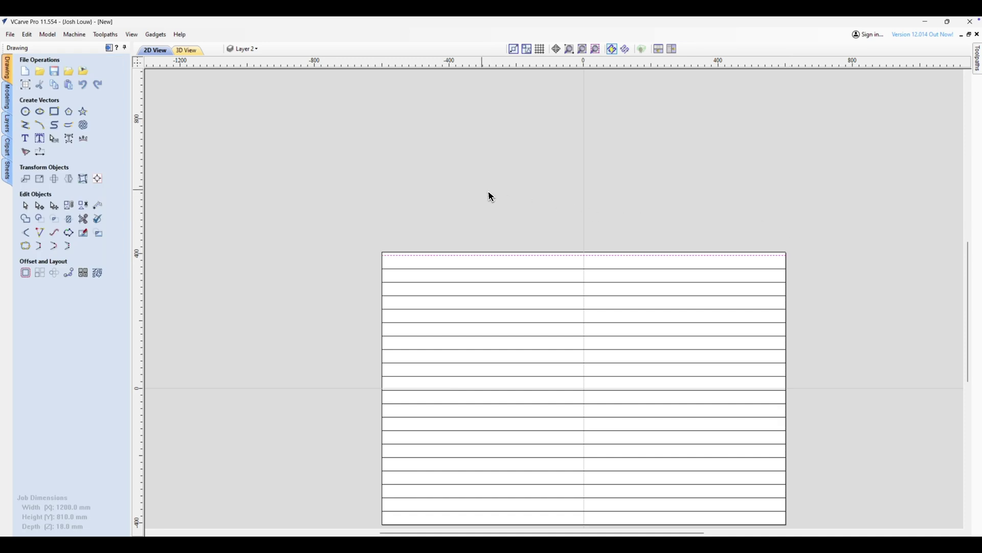
scroll(485, 196, "down", 2)
left_click(709, 424)
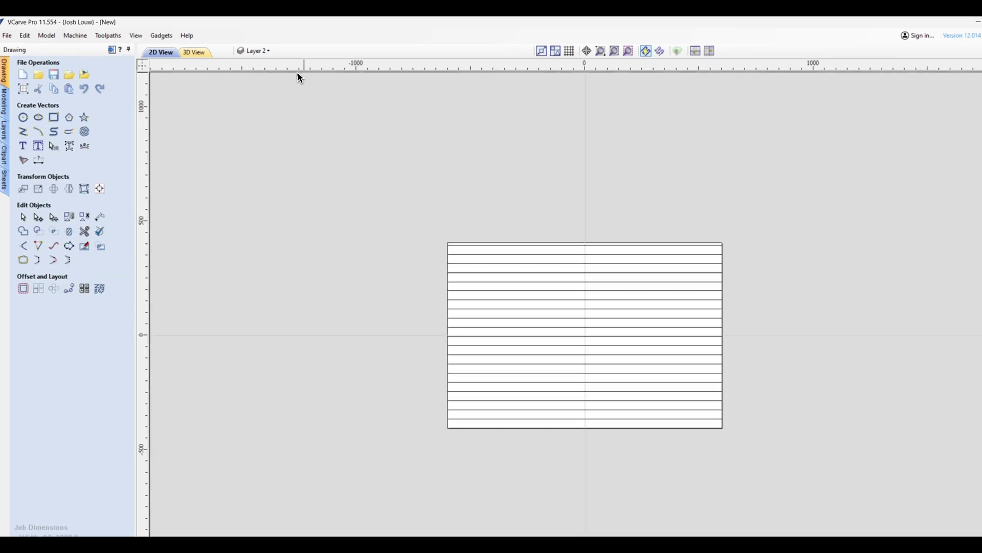
Step: Make Layer 1 visible, merge it with Layer 2 and rename the merged layer Grid
left_click(253, 51)
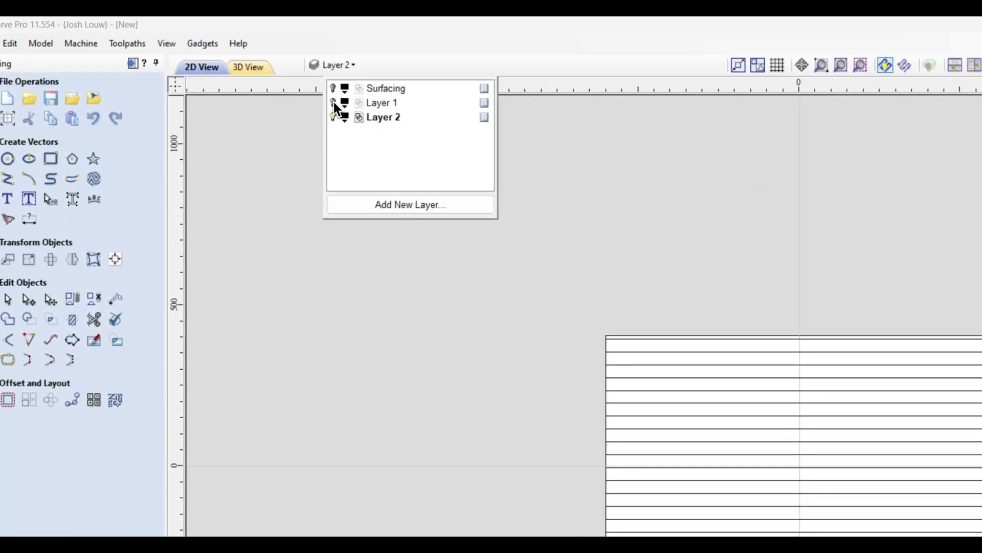
left_click(254, 77)
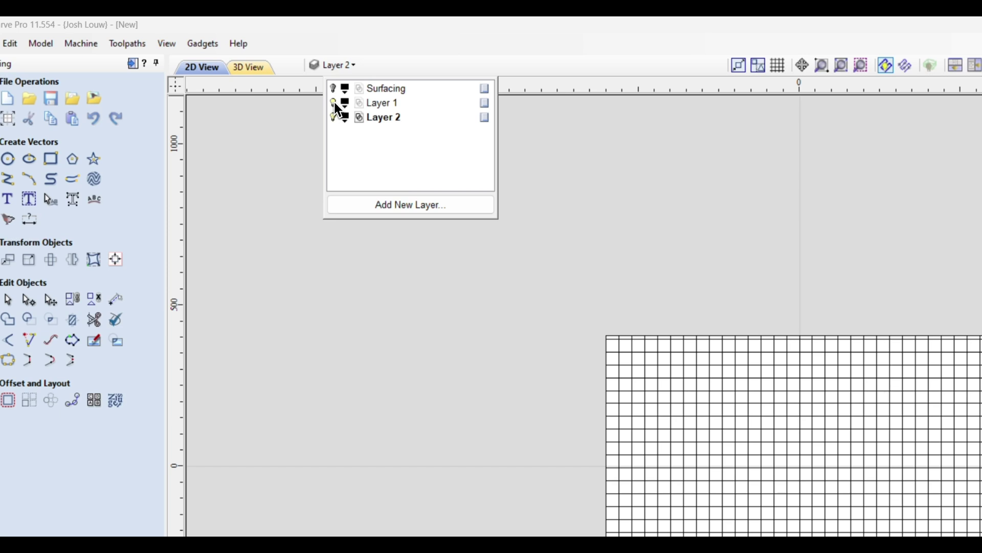
right_click(380, 116)
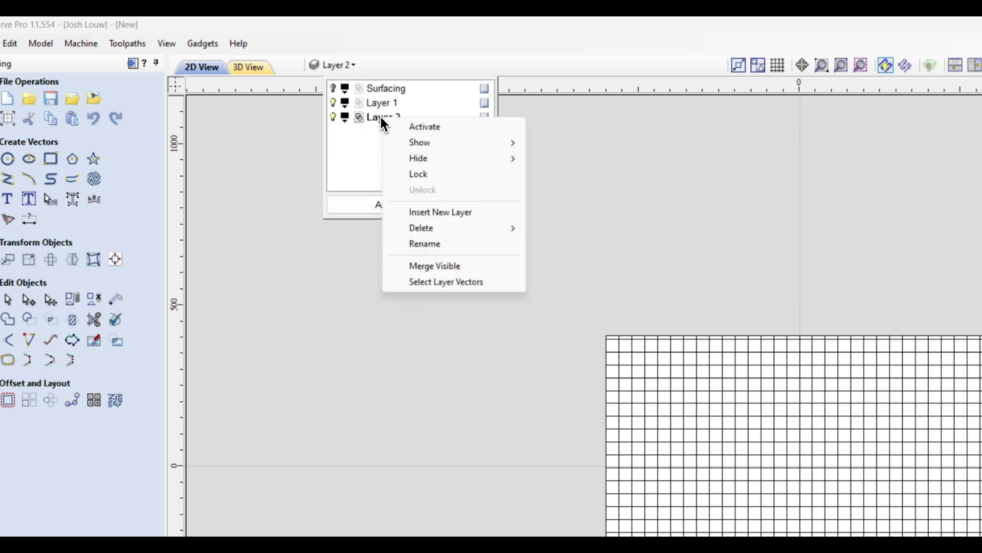
left_click(434, 265)
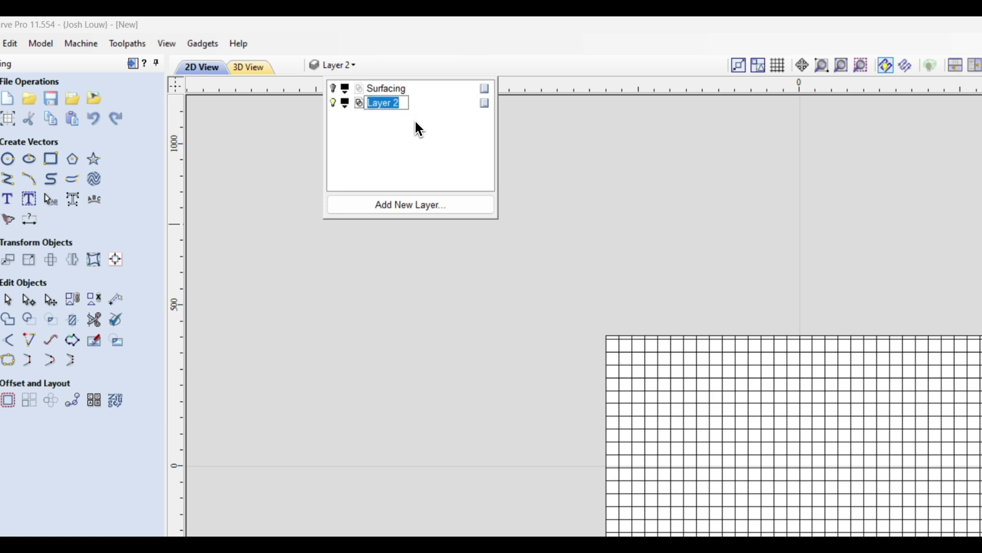
type("Grid")
key("Return")
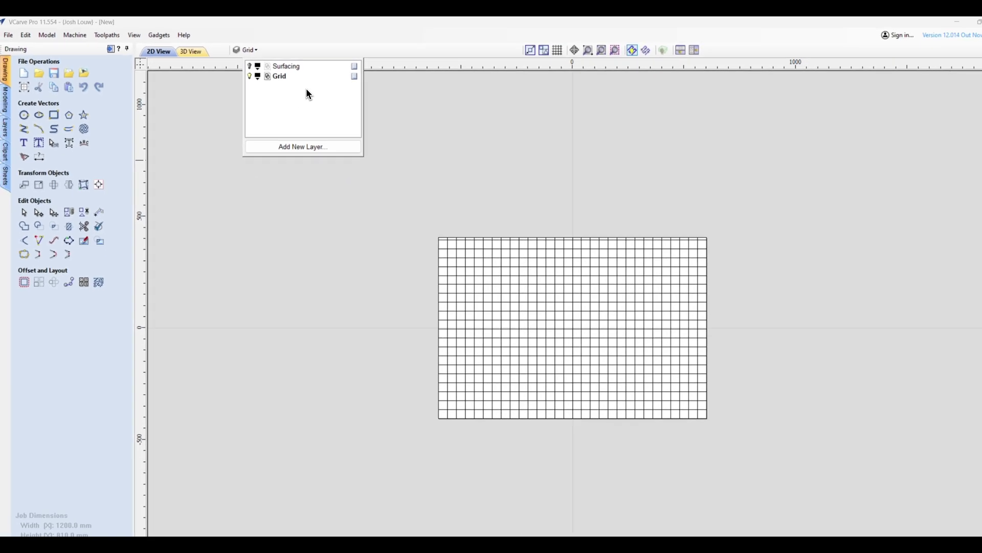
left_click(408, 134)
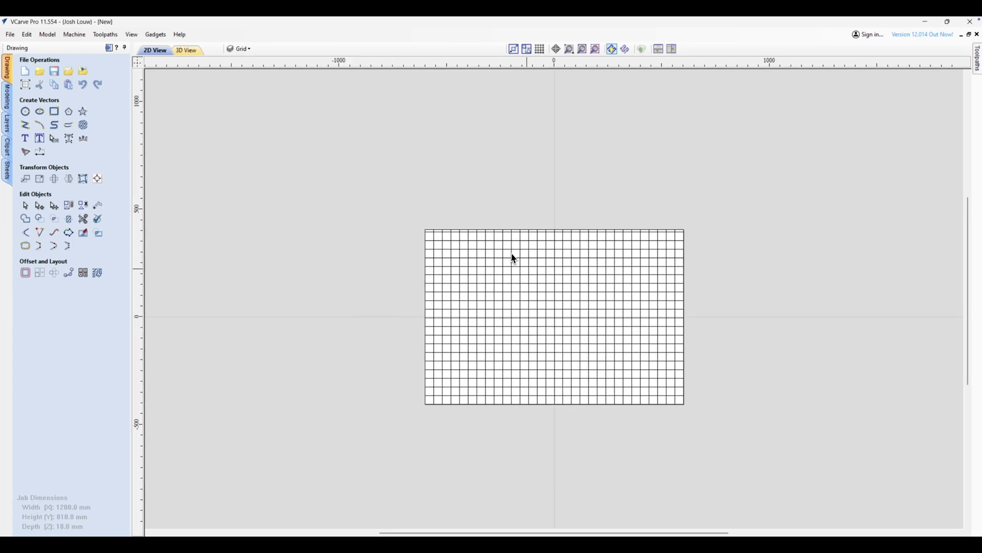
Step: Select several vertical and horizontal grid pieces in turn to check whether they are separate vectors
left_click(529, 274)
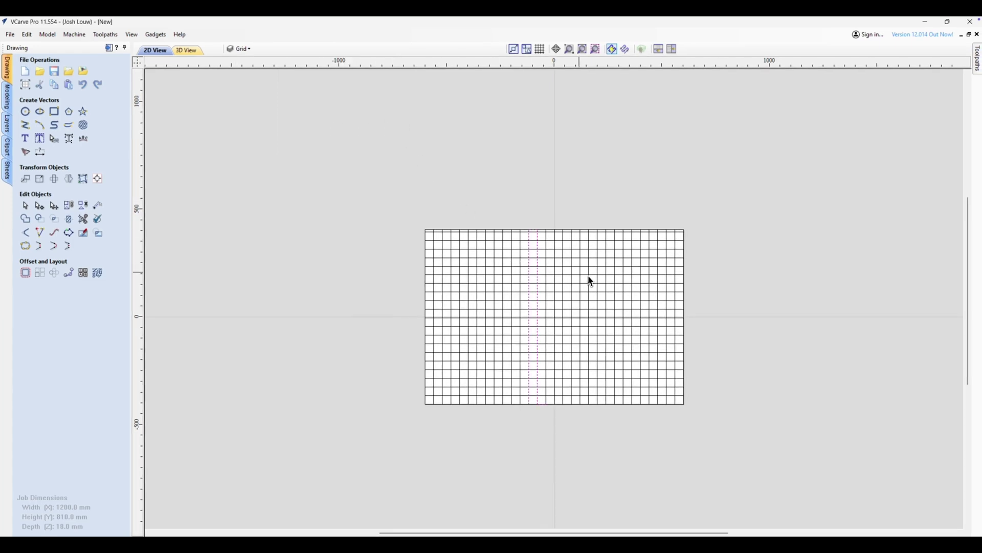
left_click(606, 283)
left_click(605, 292)
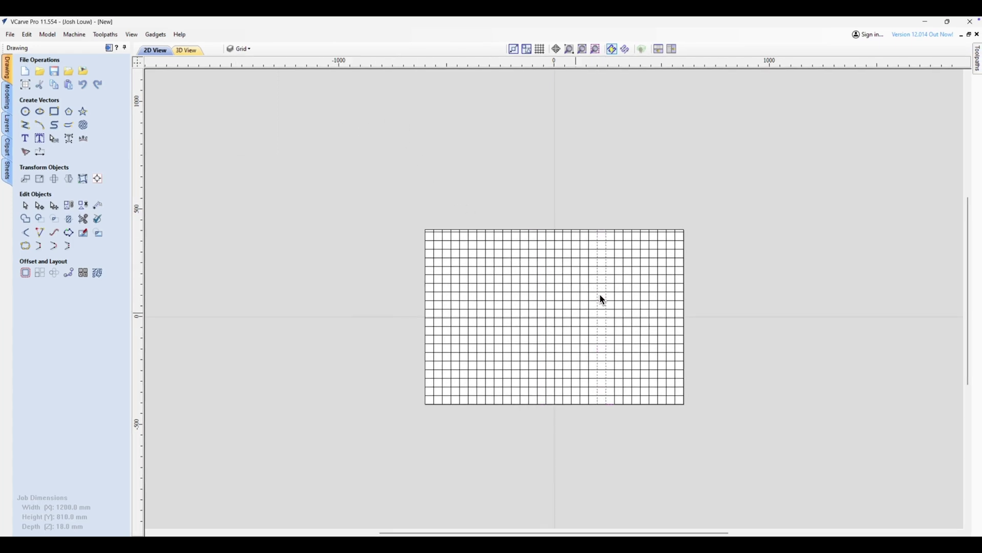
left_click(561, 327)
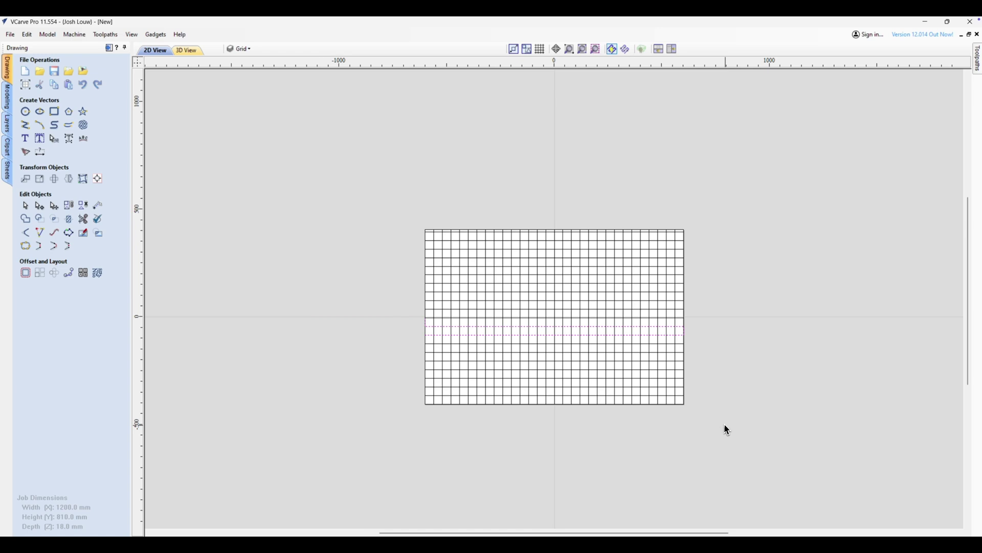
Step: Join all the grid vectors into one open vector with a 0.01 mm tolerance
left_click_drag(400, 212, 400, 211)
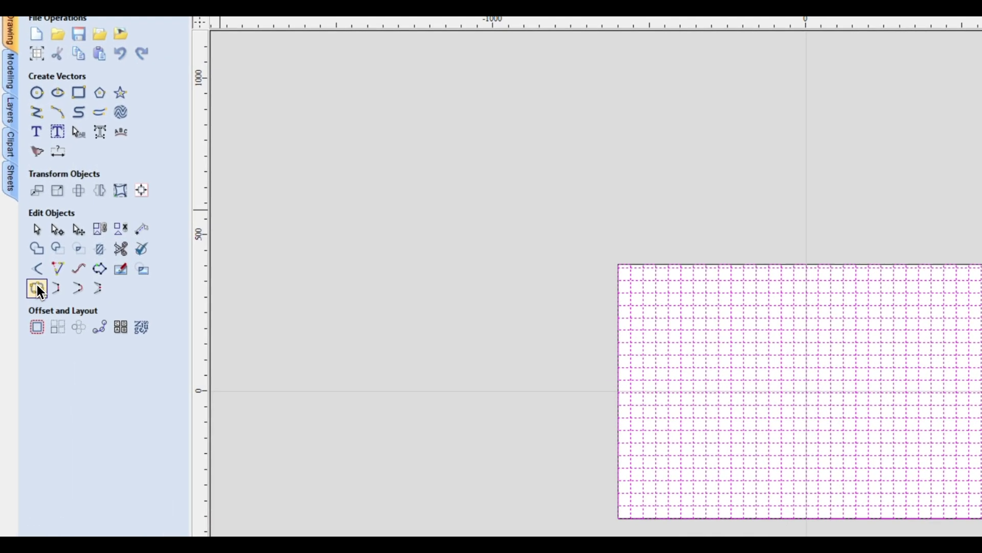
left_click(37, 289)
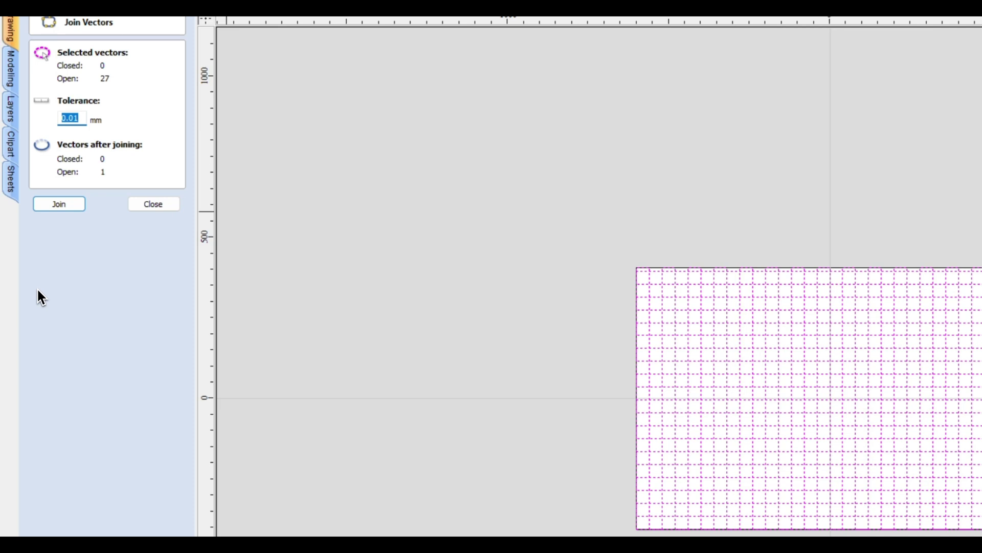
left_click(48, 206)
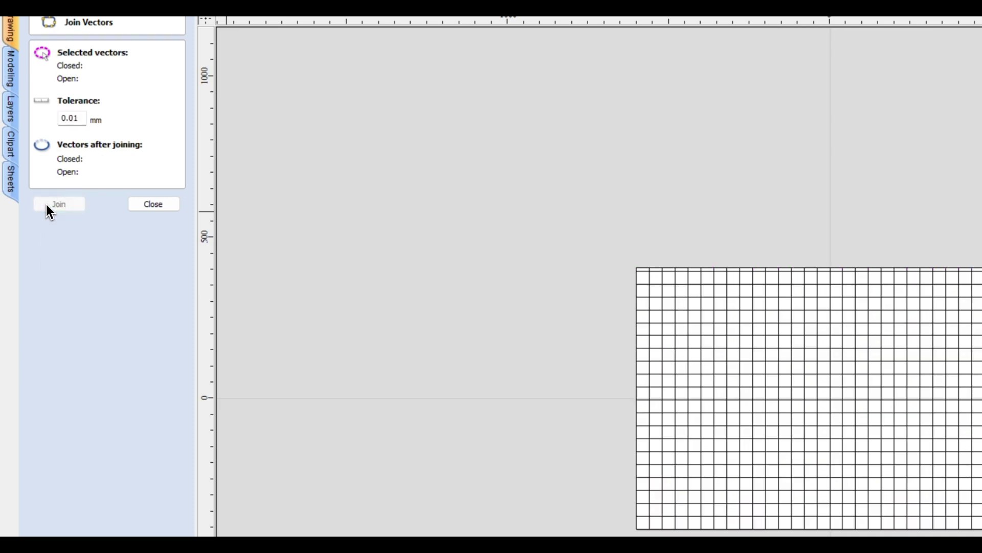
left_click(153, 203)
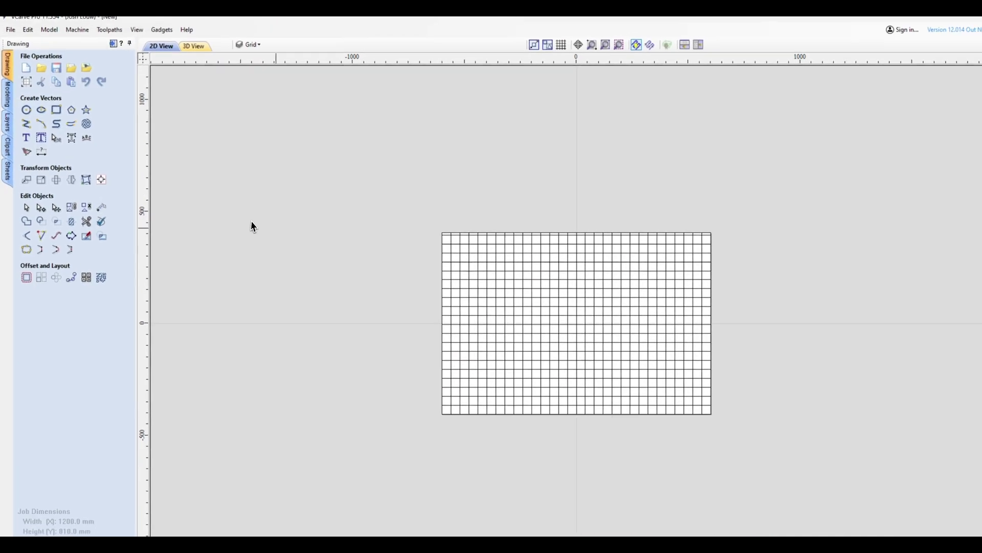
Step: Calculate an outline Quick Engrave toolpath named Grid from the joined grid, 0.5 mm deep with the 90 Degree V-Groove Bit
left_click(445, 249)
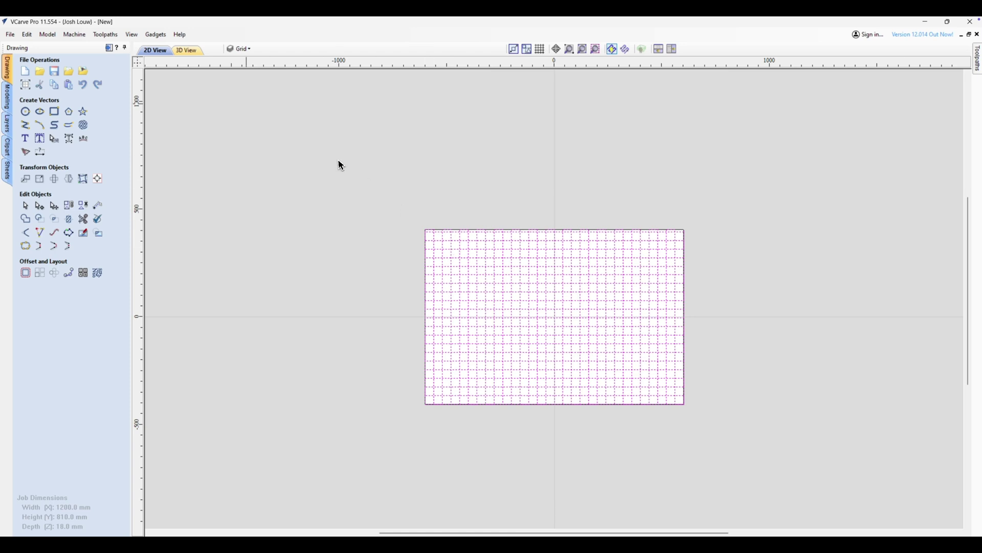
left_click(109, 48)
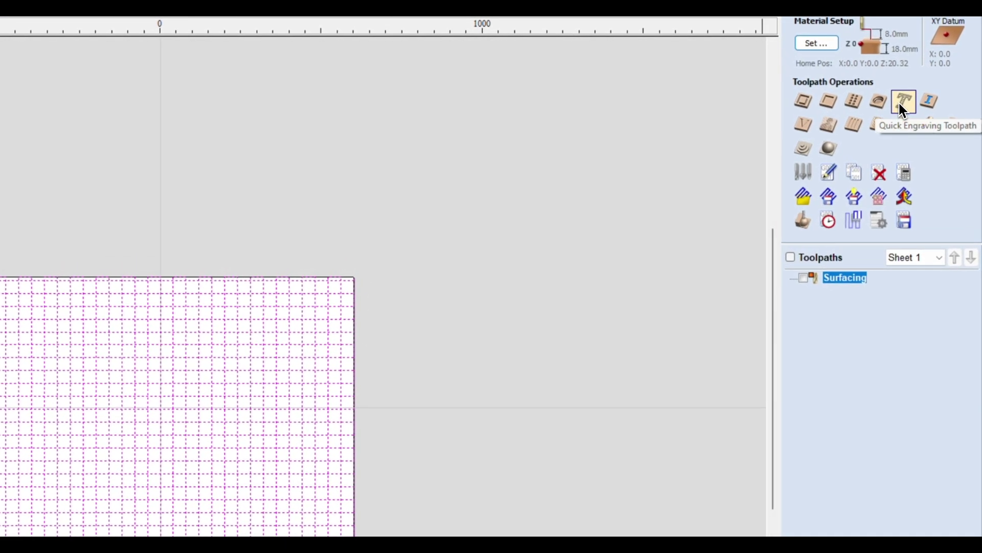
left_click(901, 107)
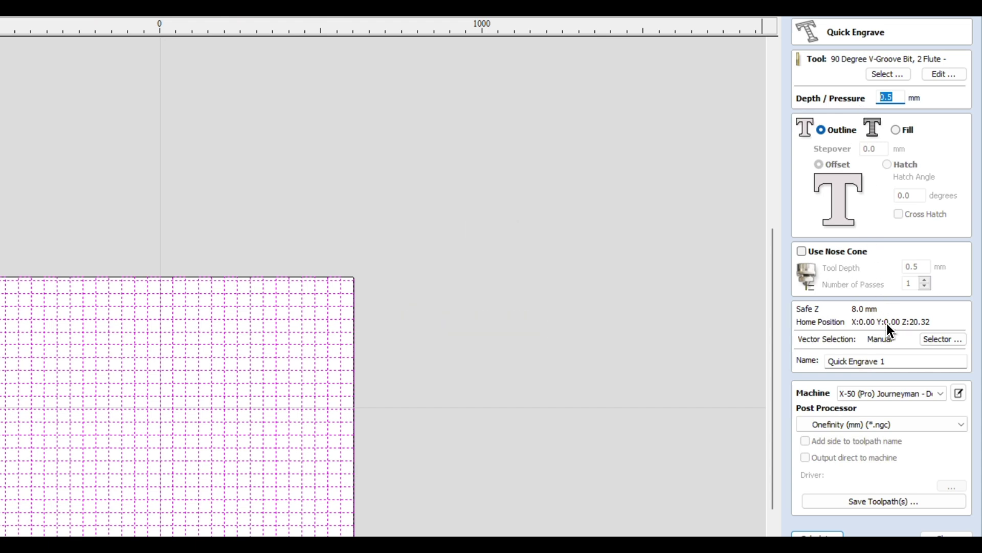
left_click_drag(897, 362, 818, 366)
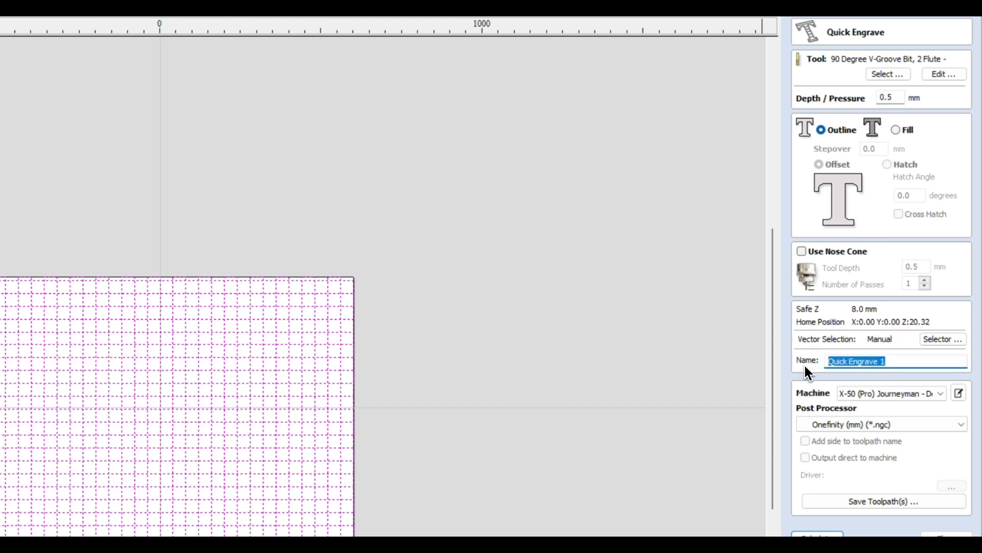
type("Grid")
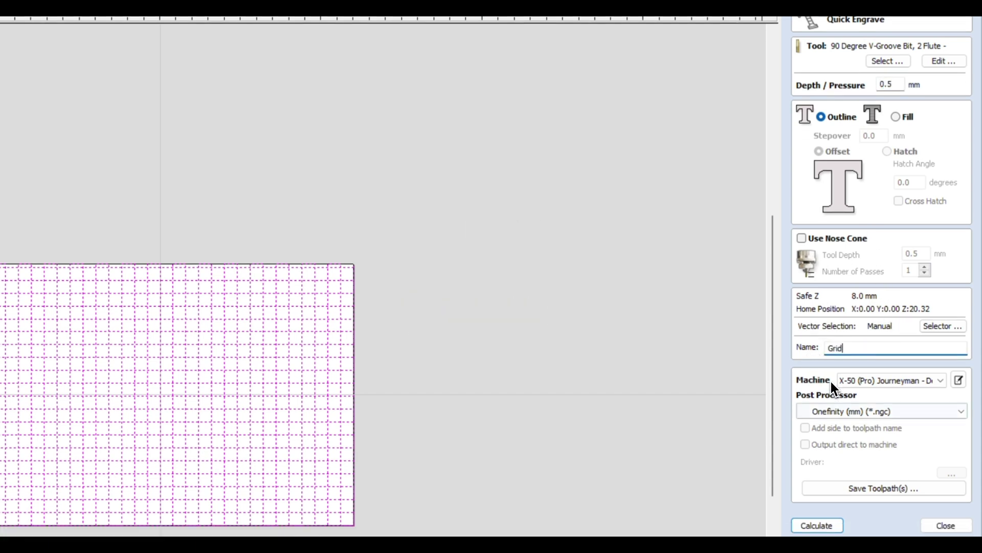
left_click(817, 525)
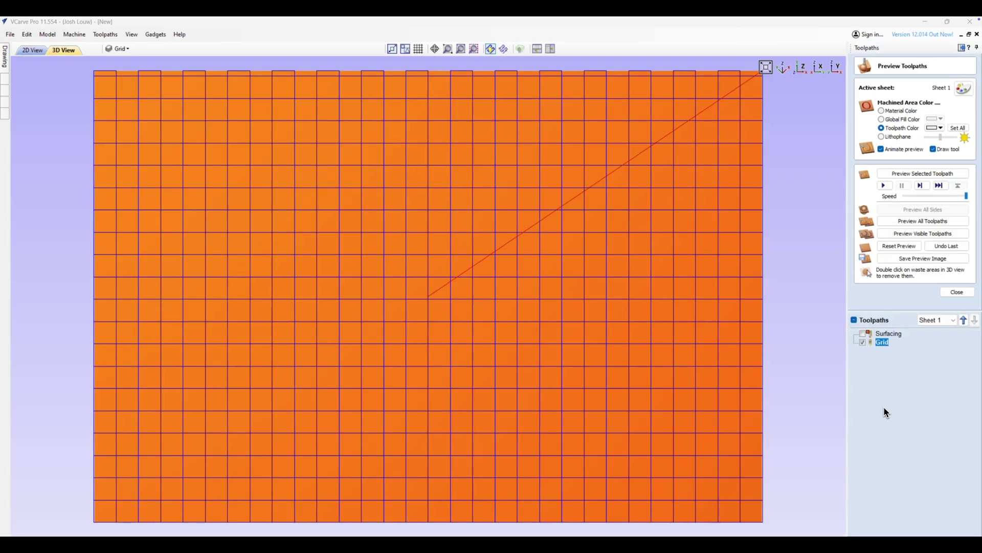
Step: Reset the toolpath preview, close it and show the Surfacing toolpath together with the Grid toolpath
left_click(893, 248)
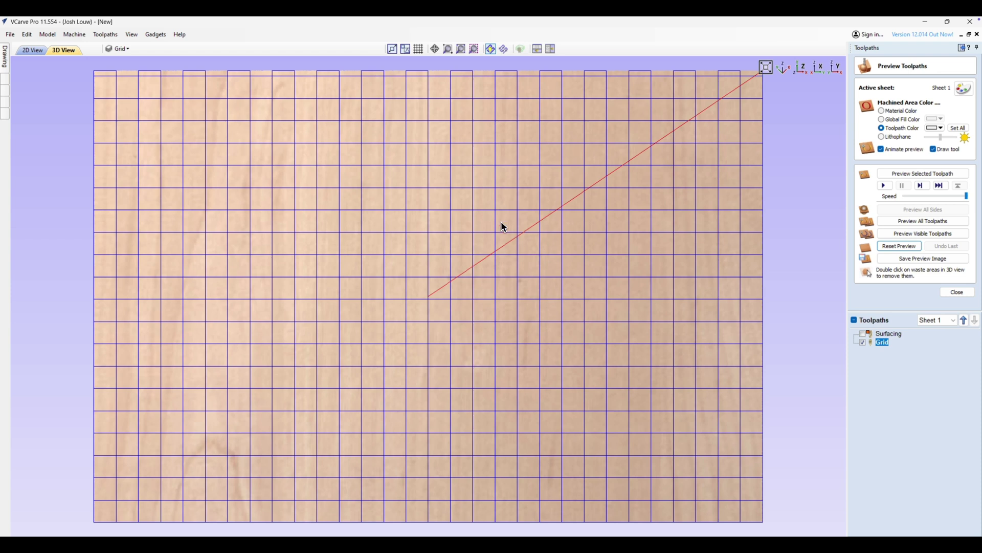
left_click(945, 292)
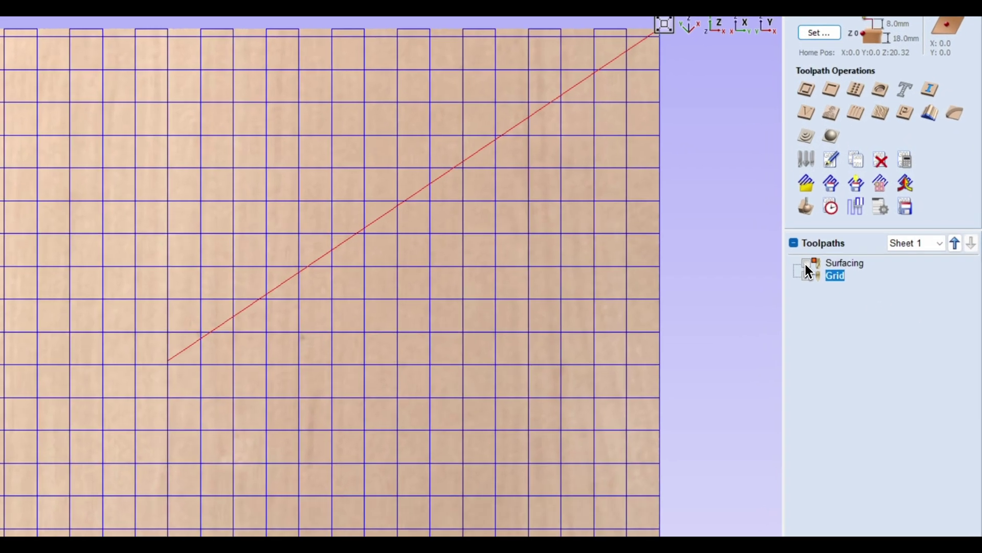
left_click(804, 264)
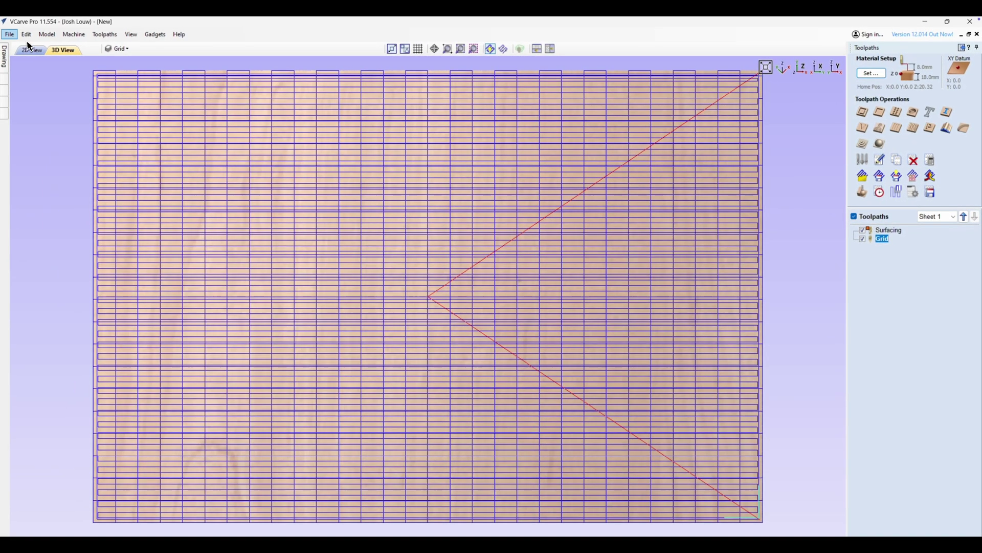
Step: Open the file commands for the job
left_click(11, 35)
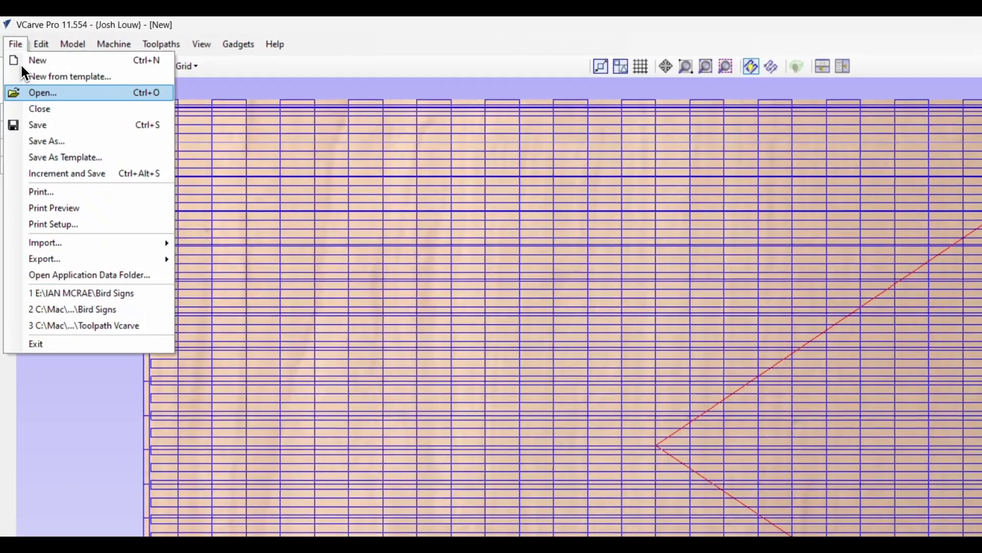